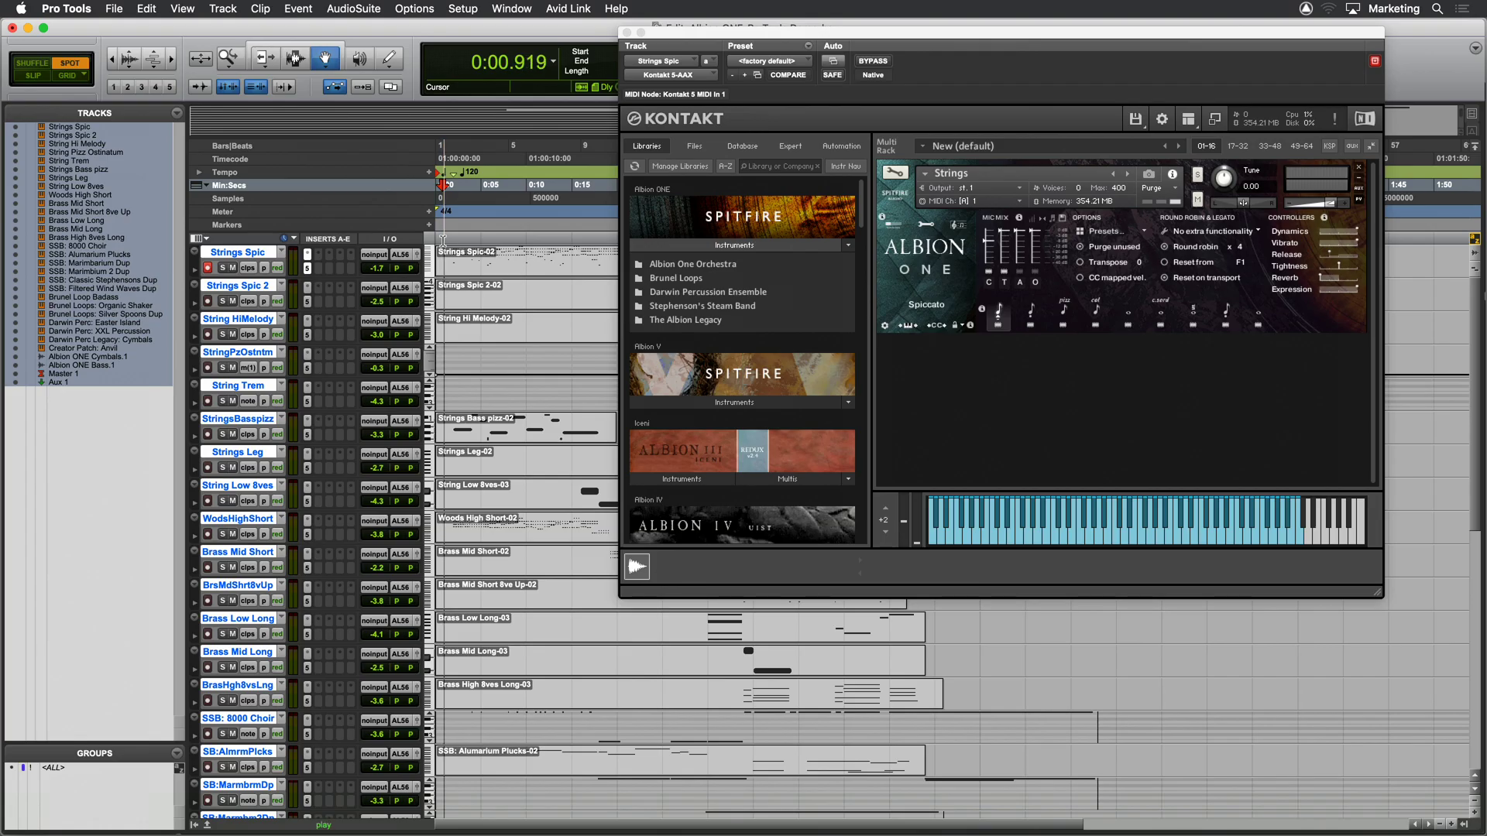
# Play the session and close the Kontakt plug-in window.
pyautogui.press('space')
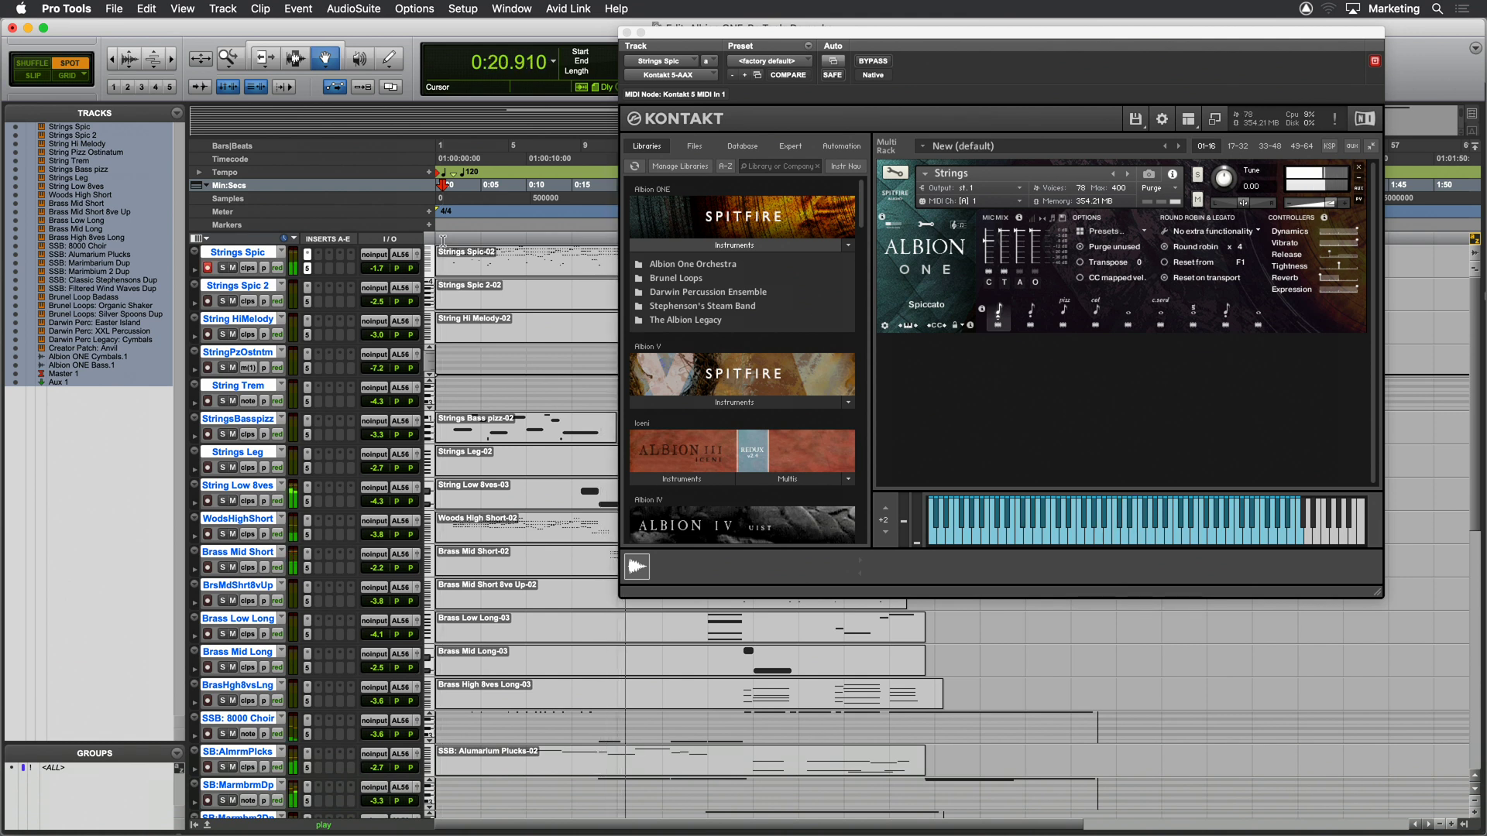
pyautogui.click(626, 33)
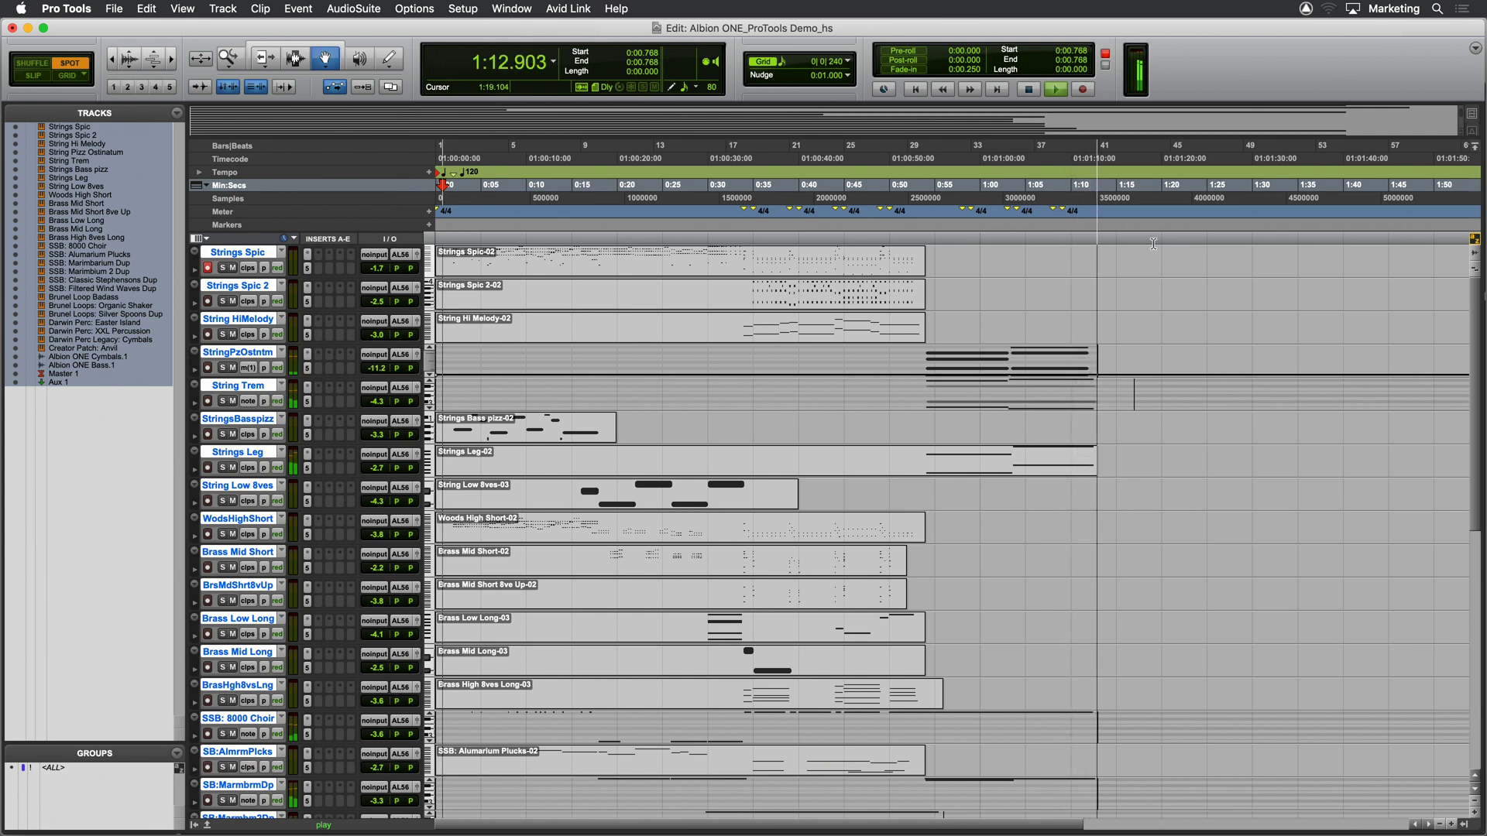
# Bring up the Kontakt instrument on the Strings Spic track.
pyautogui.click(308, 255)
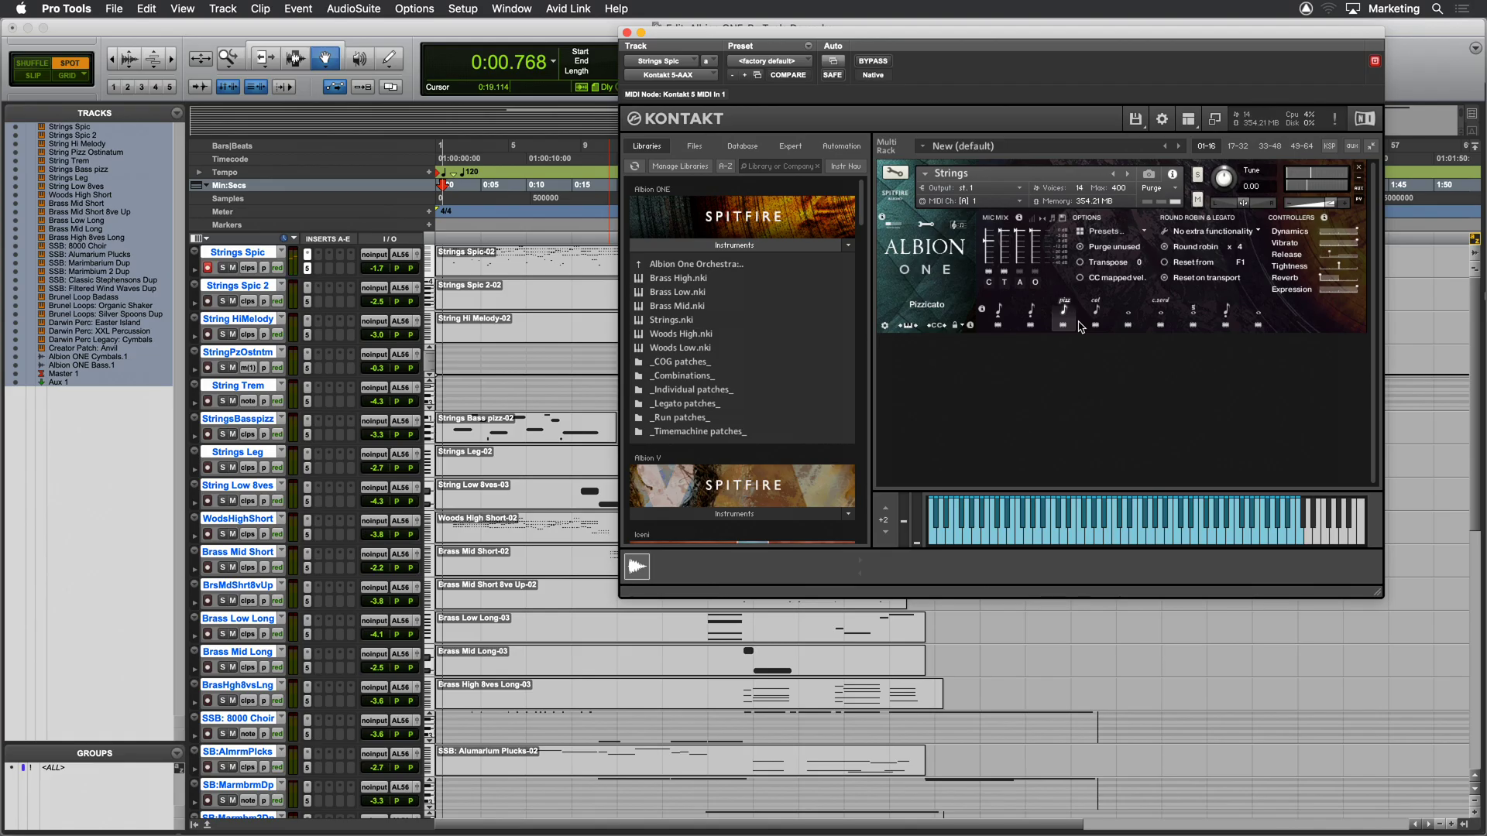
# Switch the Albion ONE strings to Col Legno, then to the Long articulation.
pyautogui.click(1096, 314)
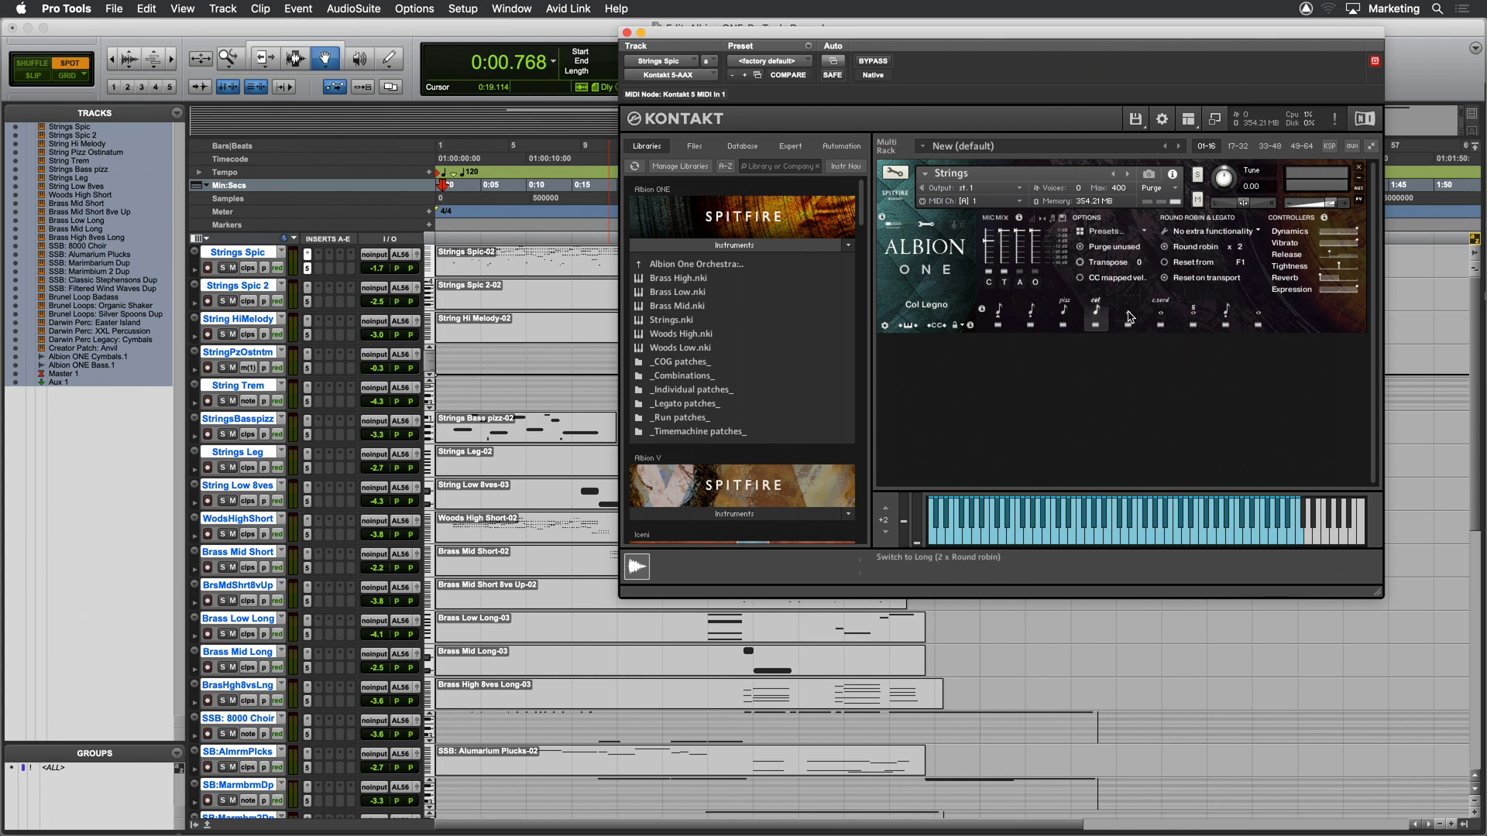
pyautogui.click(1129, 317)
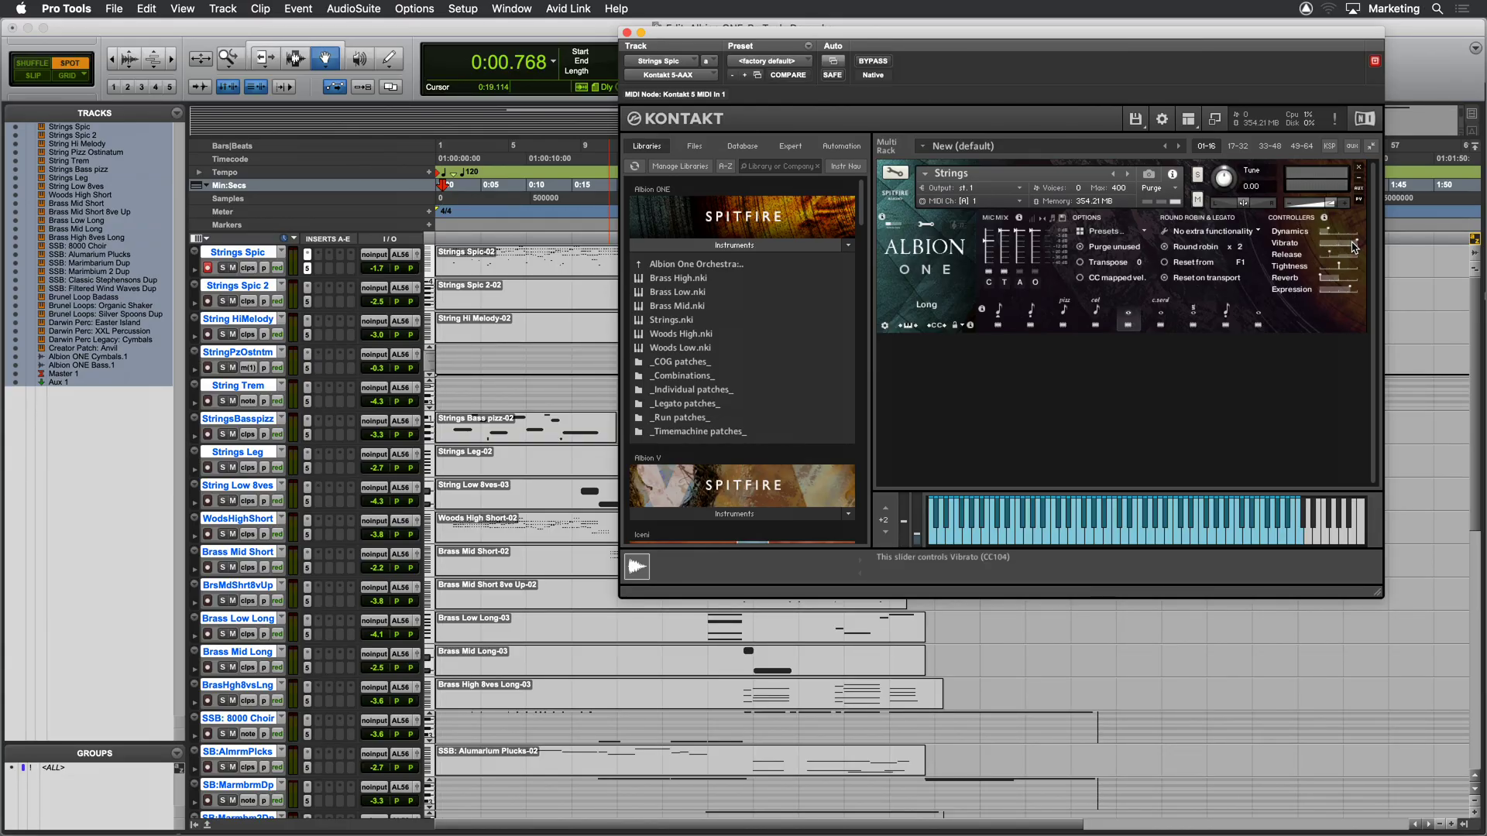
# Switch the Albion ONE strings to the Long CS (c.sord) articulation.
pyautogui.click(1161, 321)
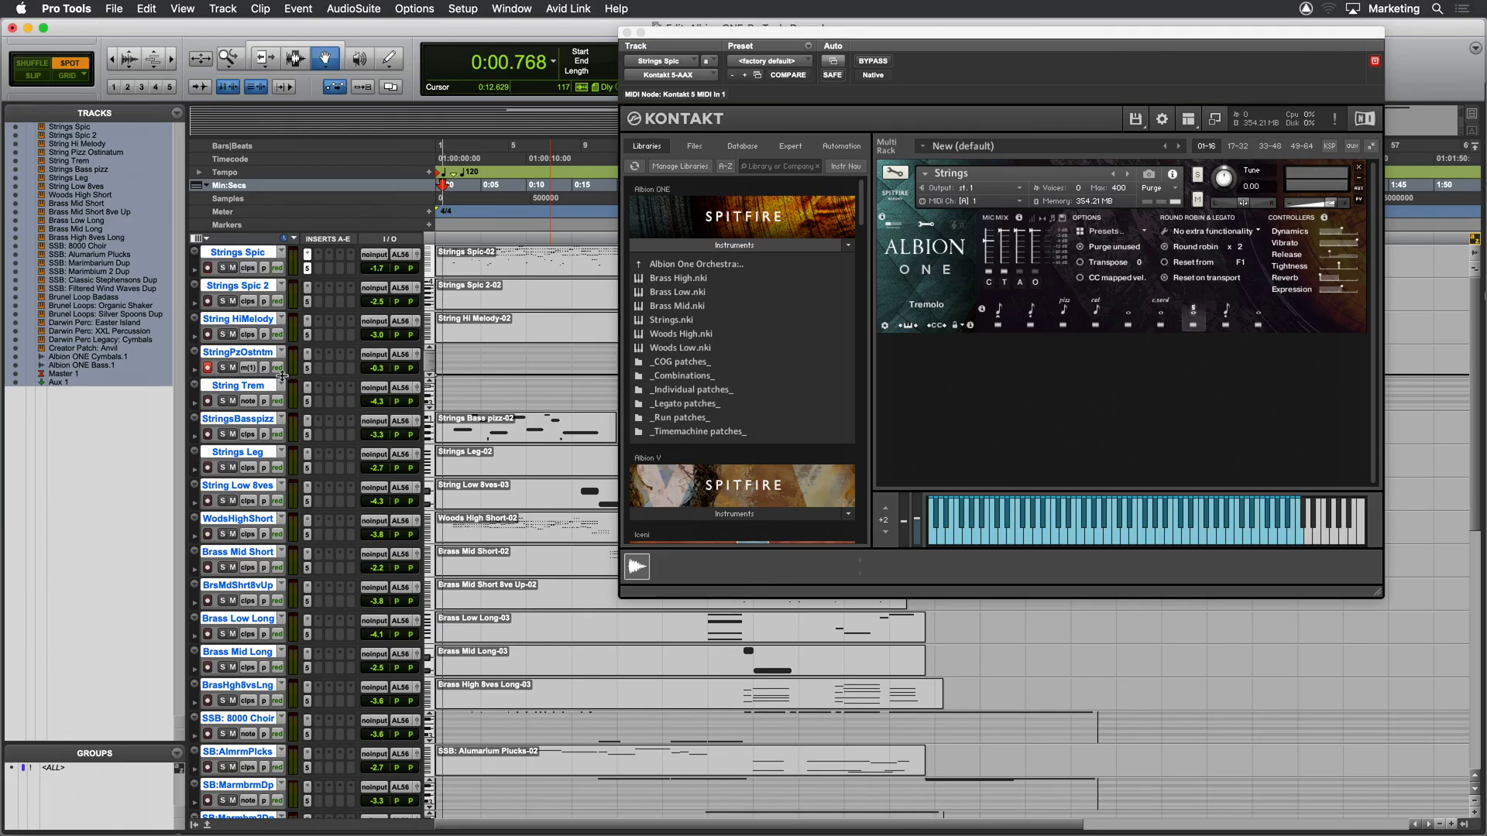
# Show the StringPzOstntm track's Kontakt instrument and move its window to the lower right.
pyautogui.click(958, 228)
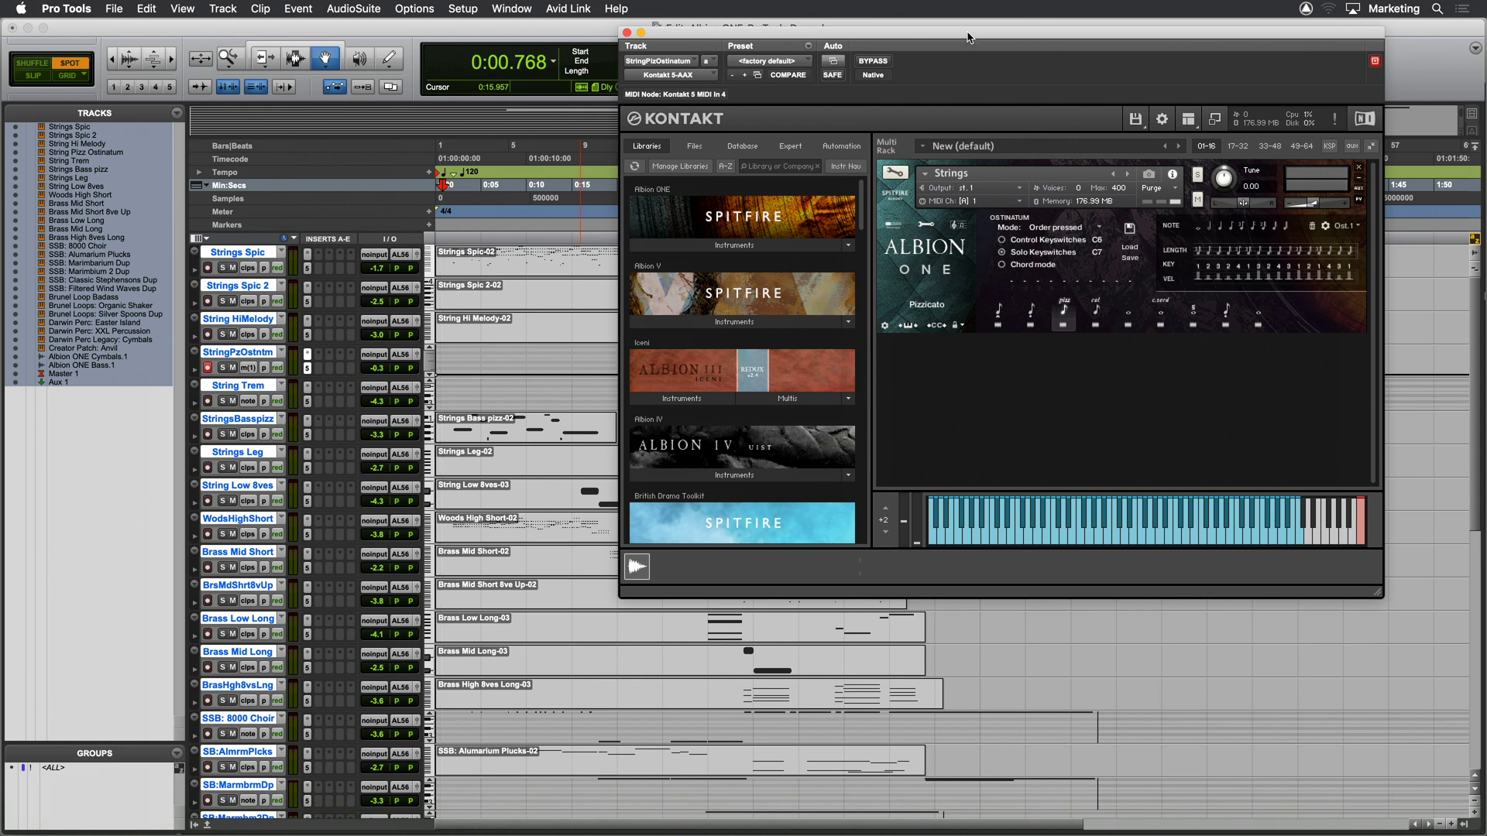
pyautogui.moveTo(970, 36); pyautogui.dragTo(1167, 464)
pyautogui.click(888, 265)
# Play the session with StringPzOstntm soloed, then stop and move Kontakt back up.
pyautogui.press('space')
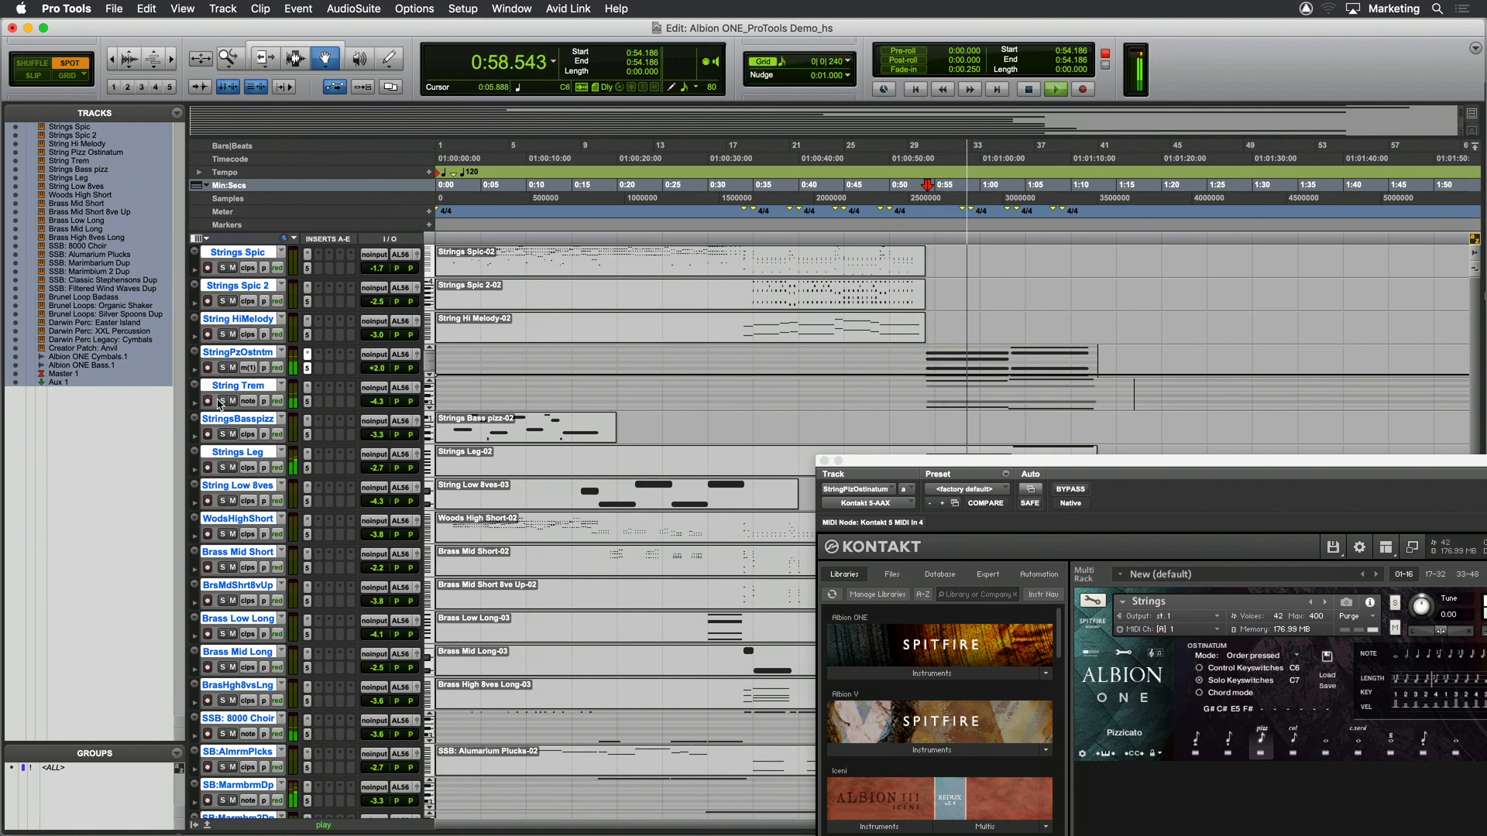
pyautogui.click(223, 368)
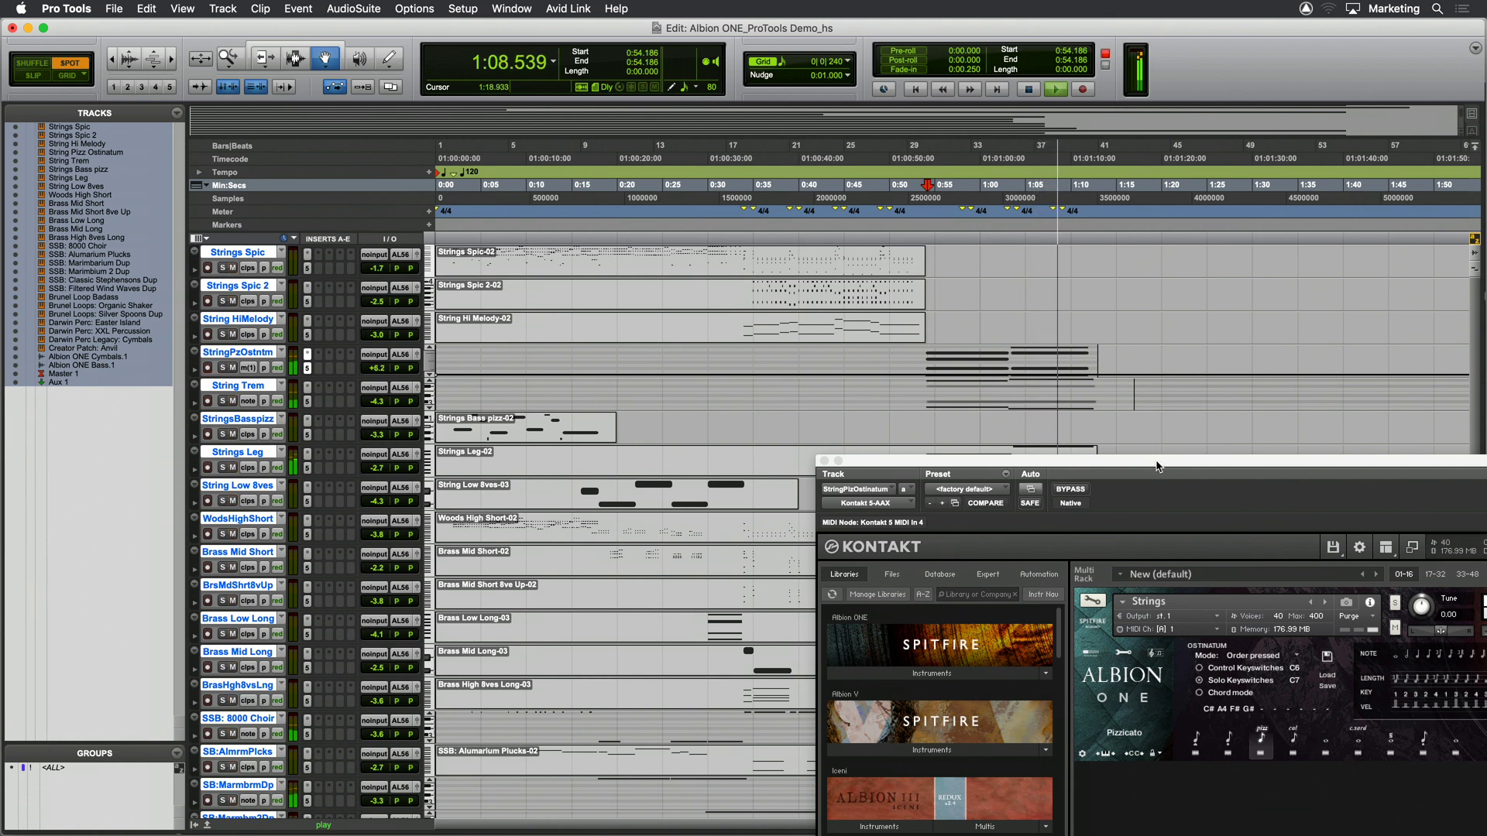
pyautogui.press('space')
pyautogui.moveTo(1156, 466); pyautogui.dragTo(1002, 129)
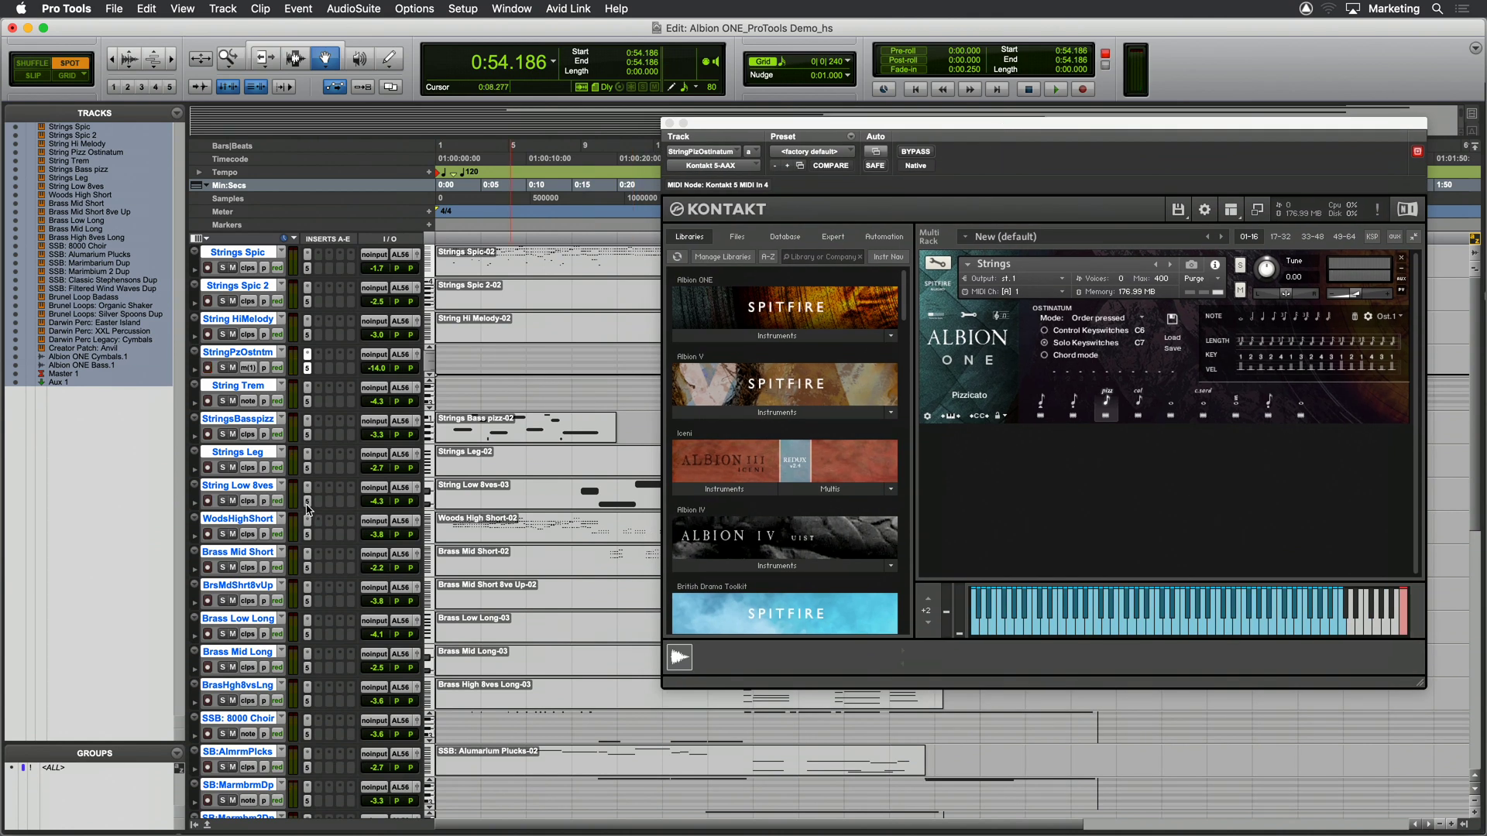
# Audition String Low 8ves on its Short articulation, then select the WodsHighShort track.
pyautogui.click(306, 503)
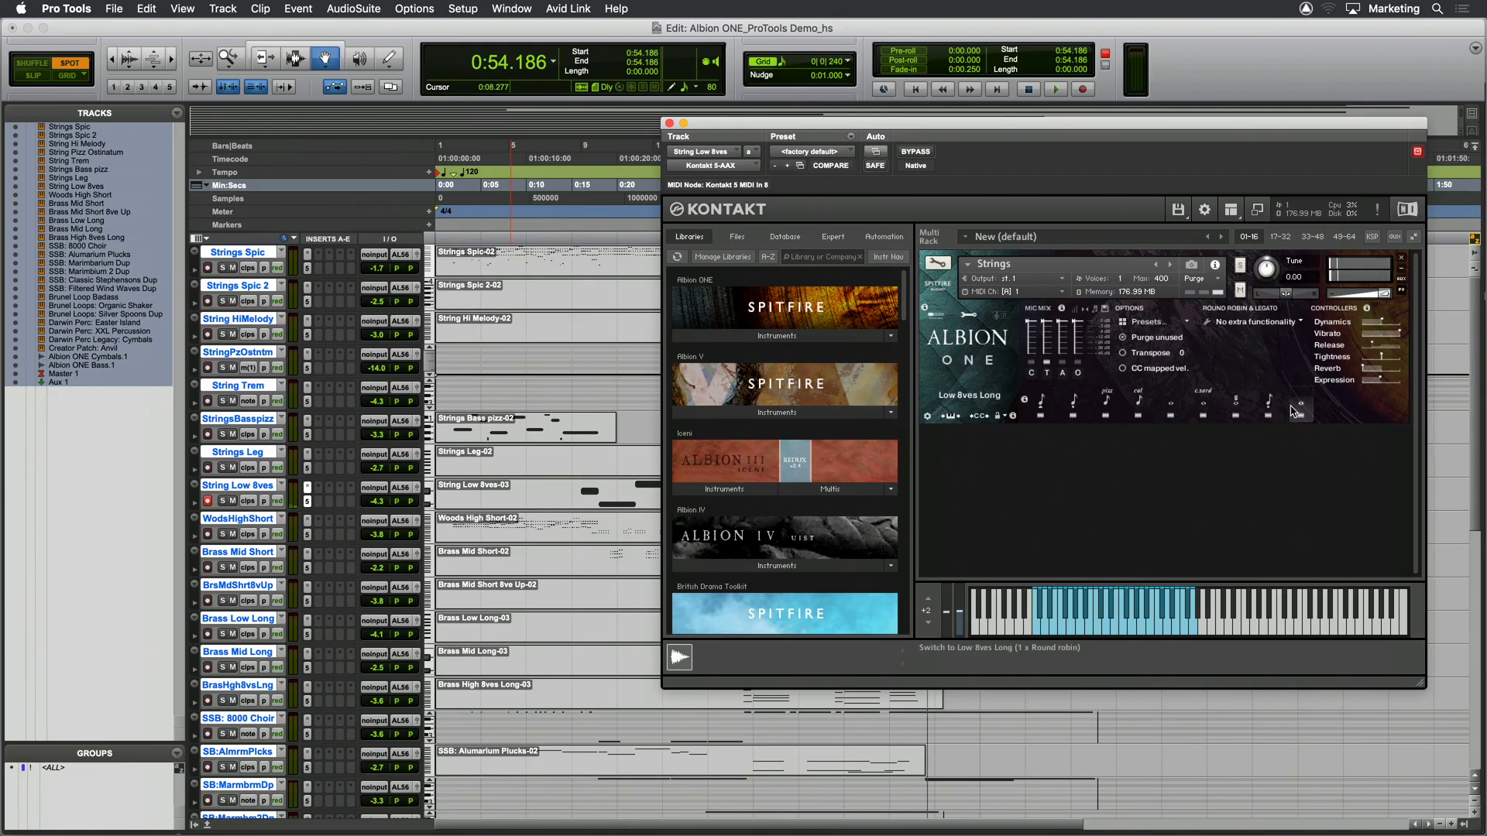
pyautogui.click(1270, 404)
pyautogui.press(';')
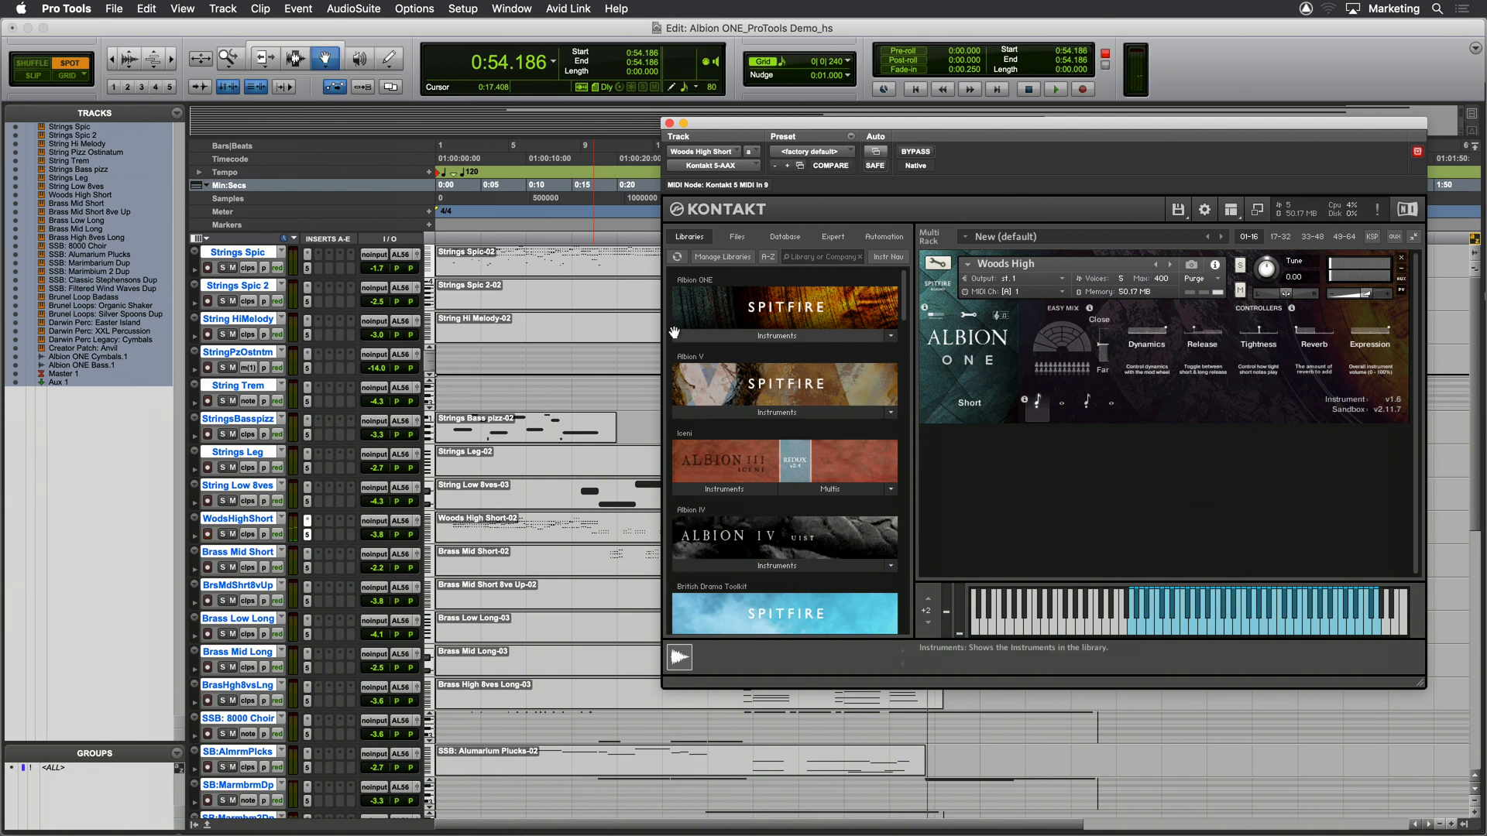
# Show the Albion ONE patch list, set Woods High to Short Arranged, and arm WodsHighShort.
pyautogui.click(767, 335)
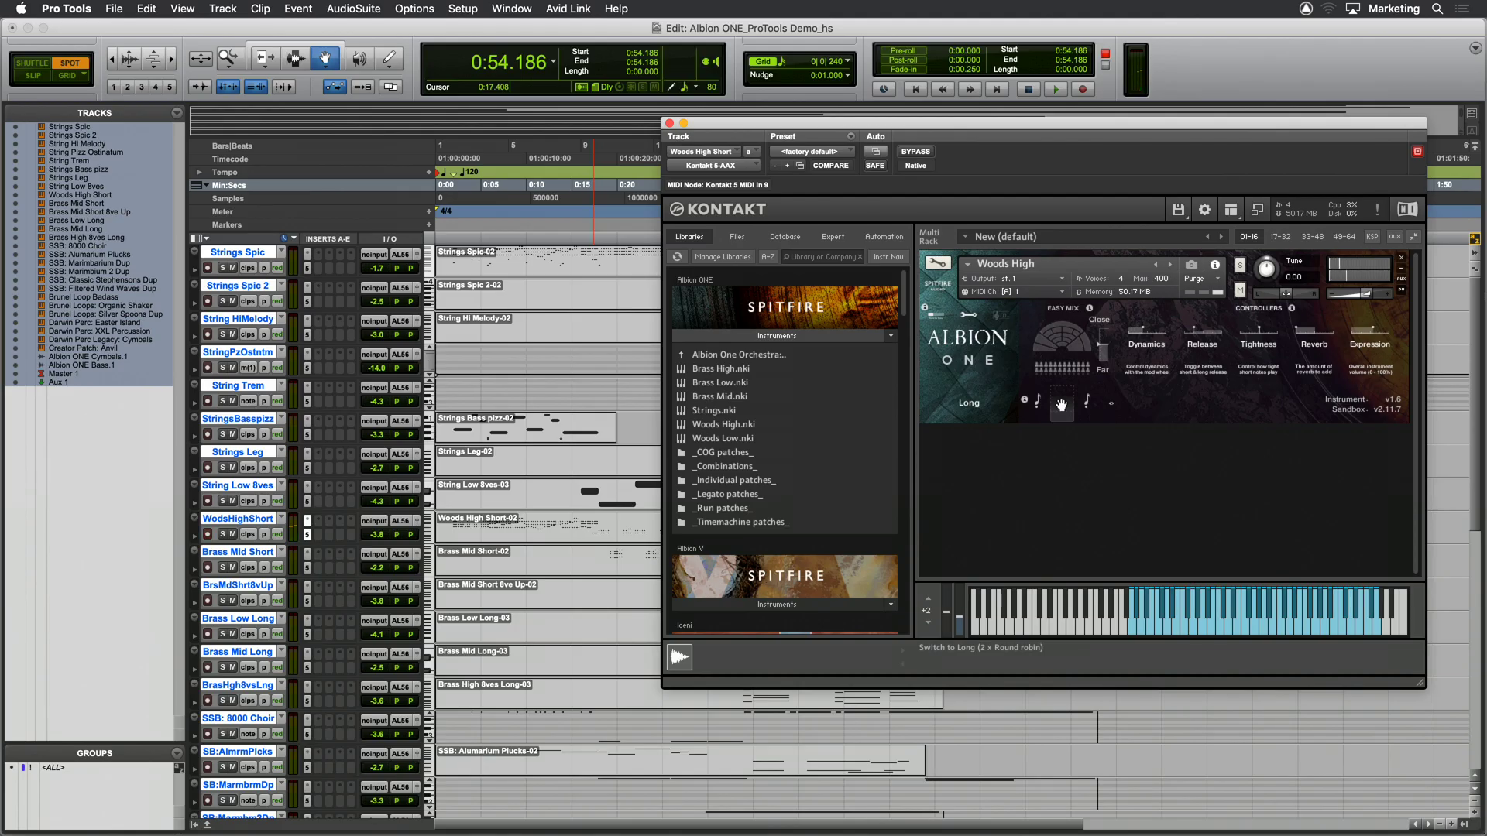
pyautogui.click(1085, 403)
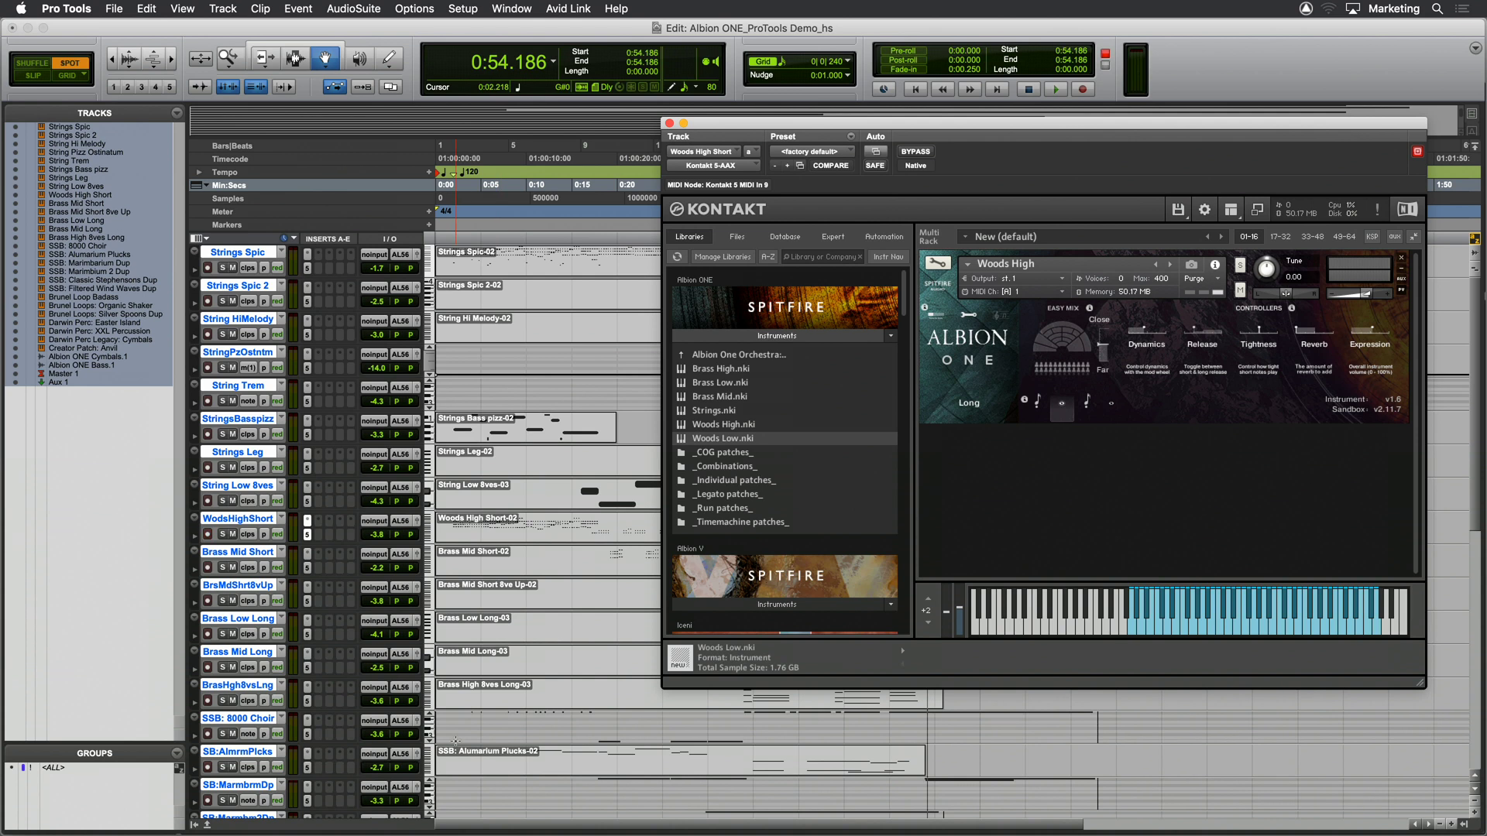
pyautogui.click(206, 535)
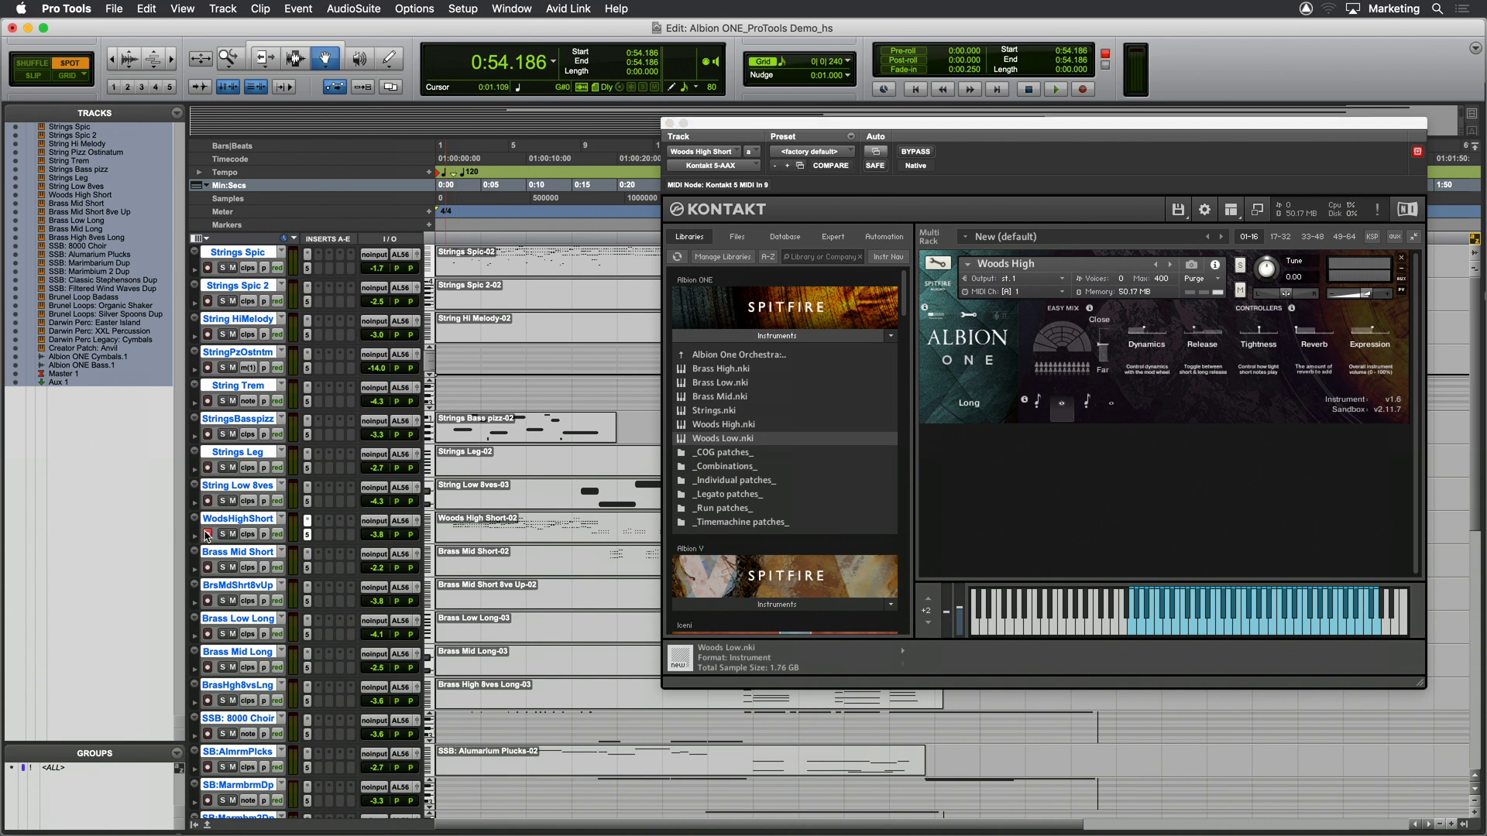
# Arm Brass Mid Short and switch its Brass Mid patch to the Long articulation.
pyautogui.click(206, 568)
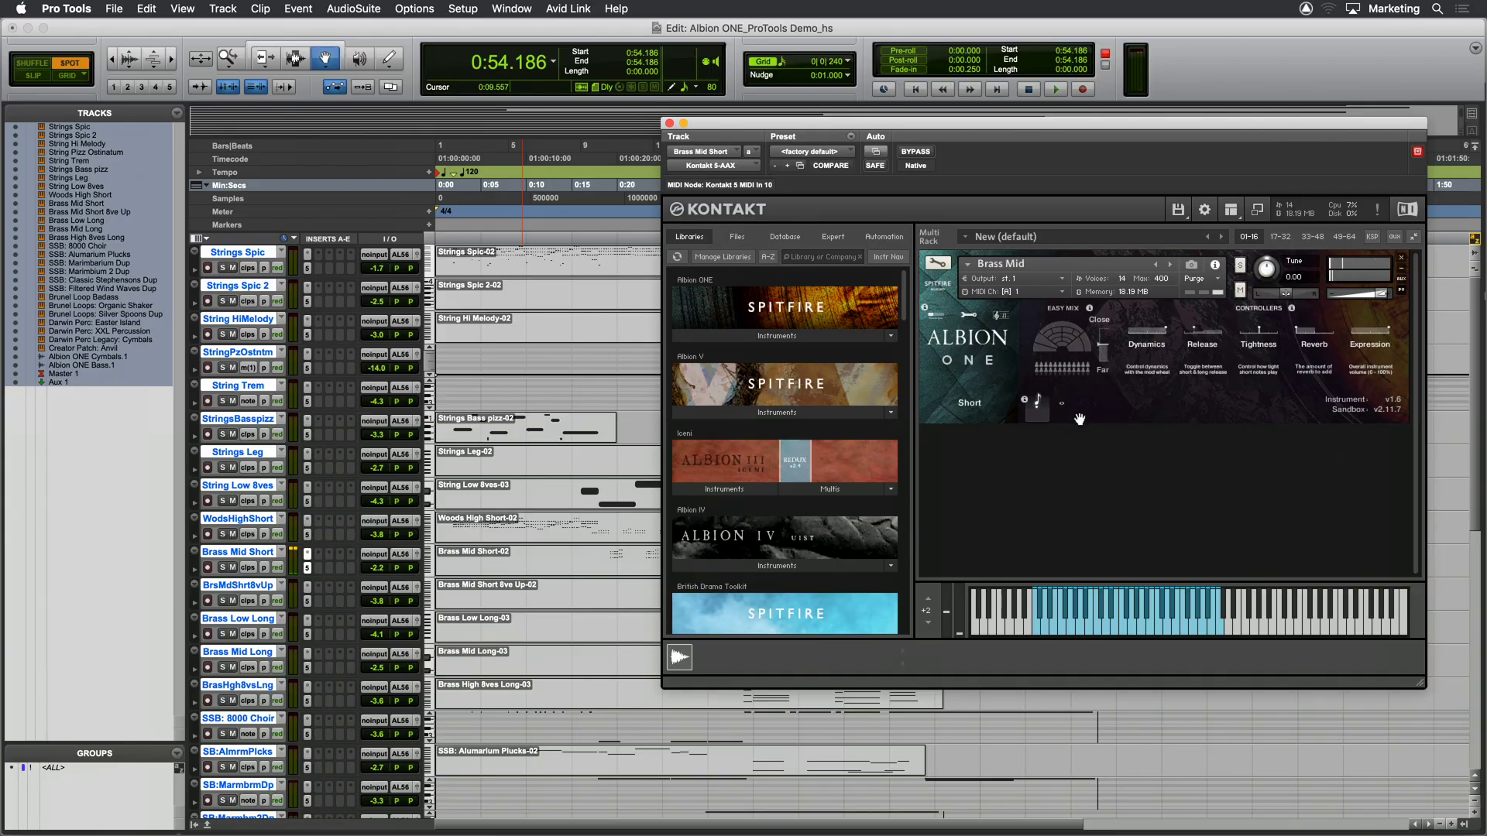
pyautogui.click(1063, 406)
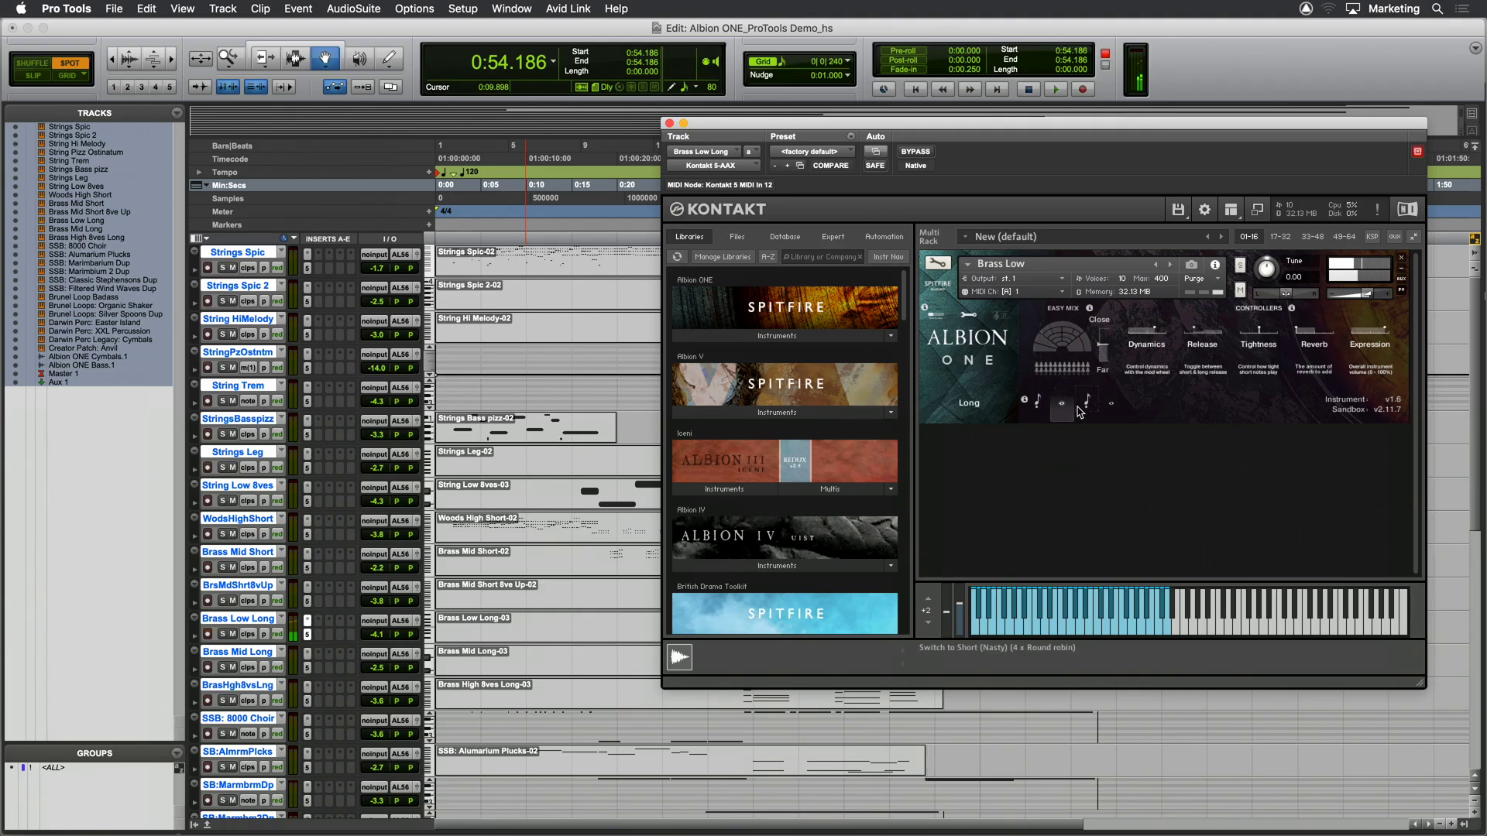
# Audition Brass Low on Short, Short (Nasty) and Long, then arm Brass High 8ves Long.
pyautogui.click(1038, 405)
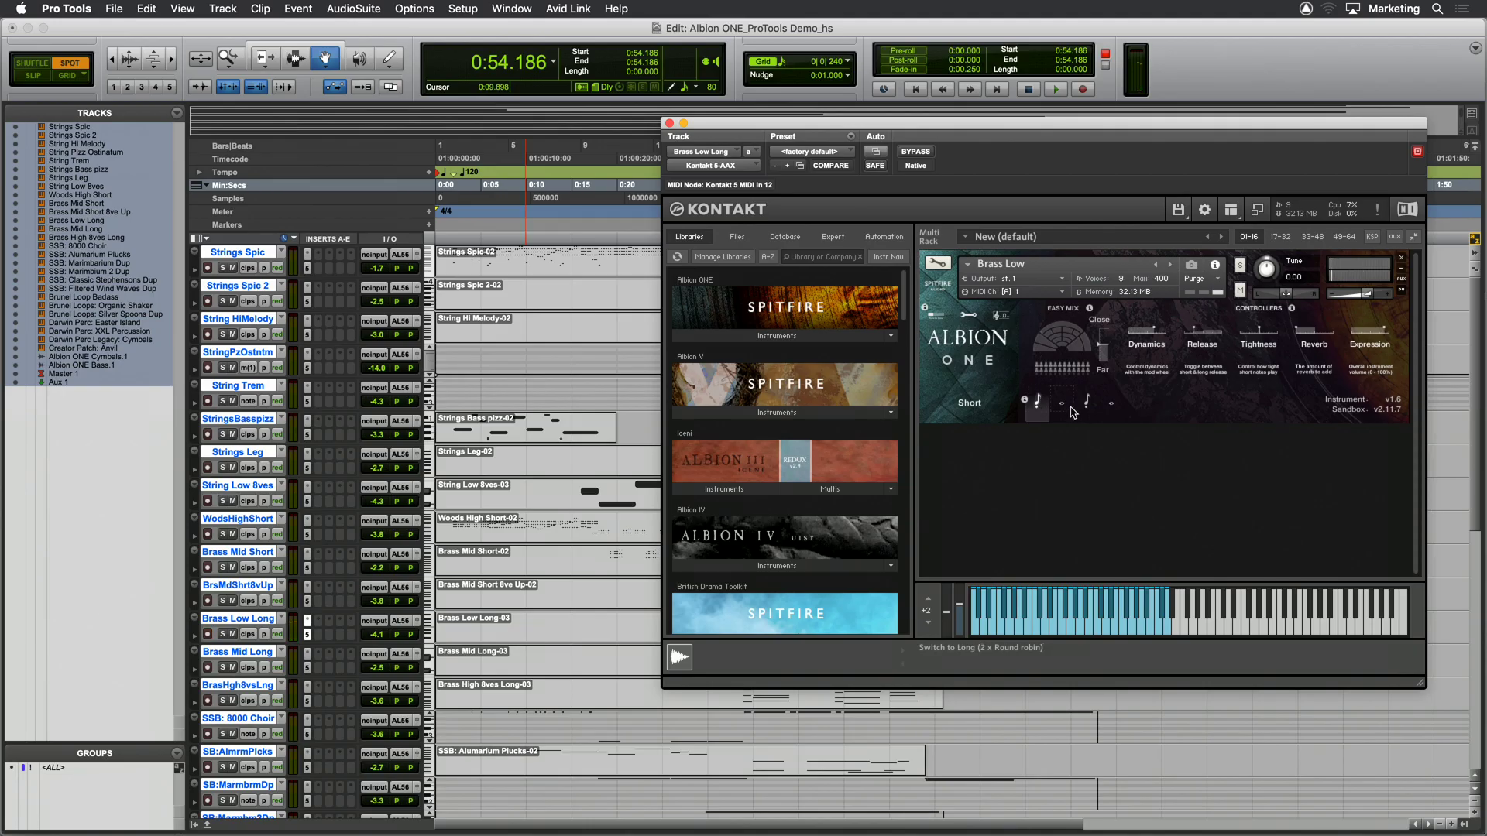
pyautogui.click(1085, 406)
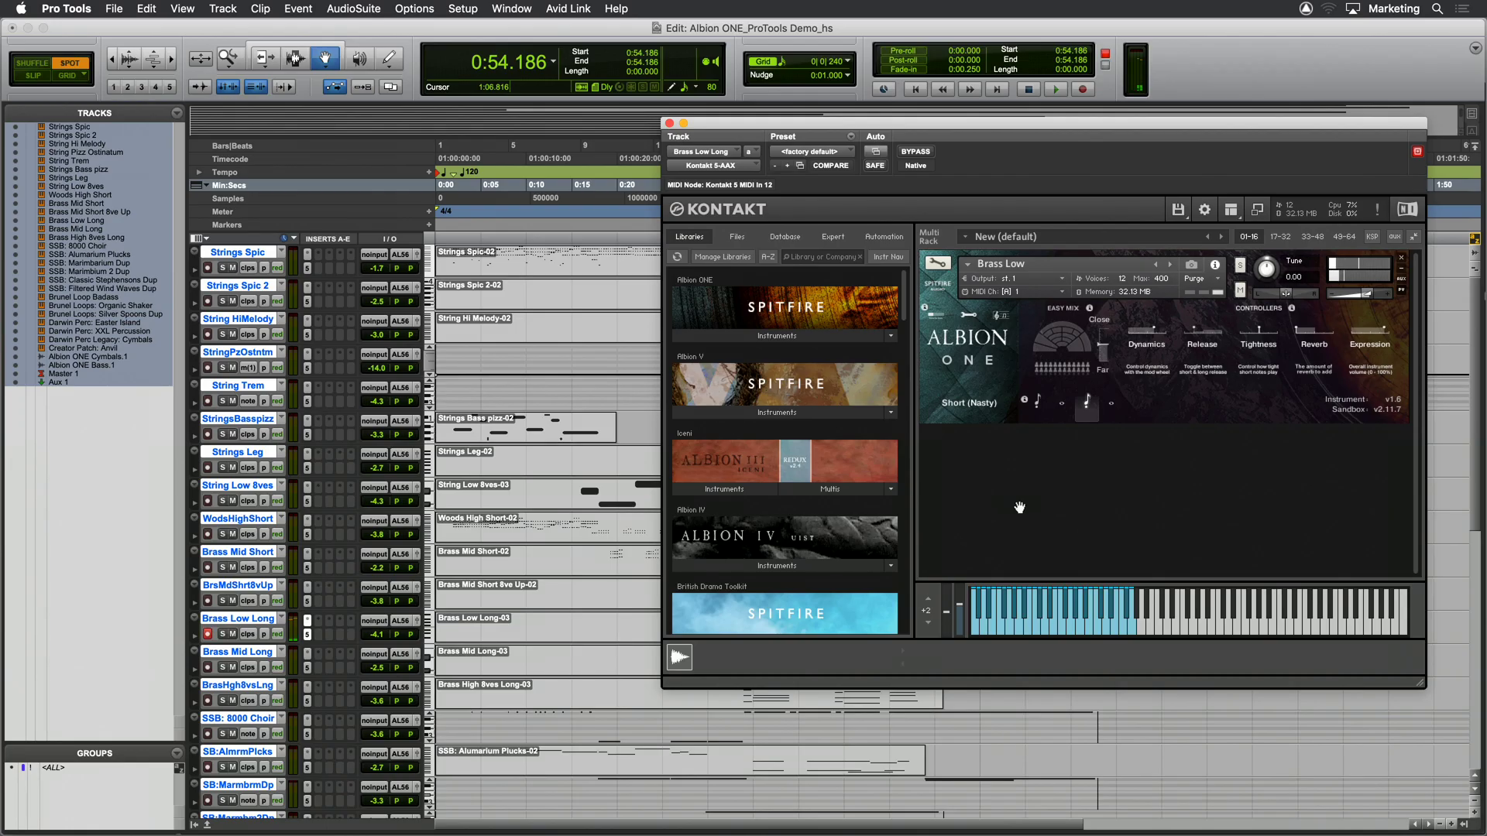
pyautogui.click(1112, 406)
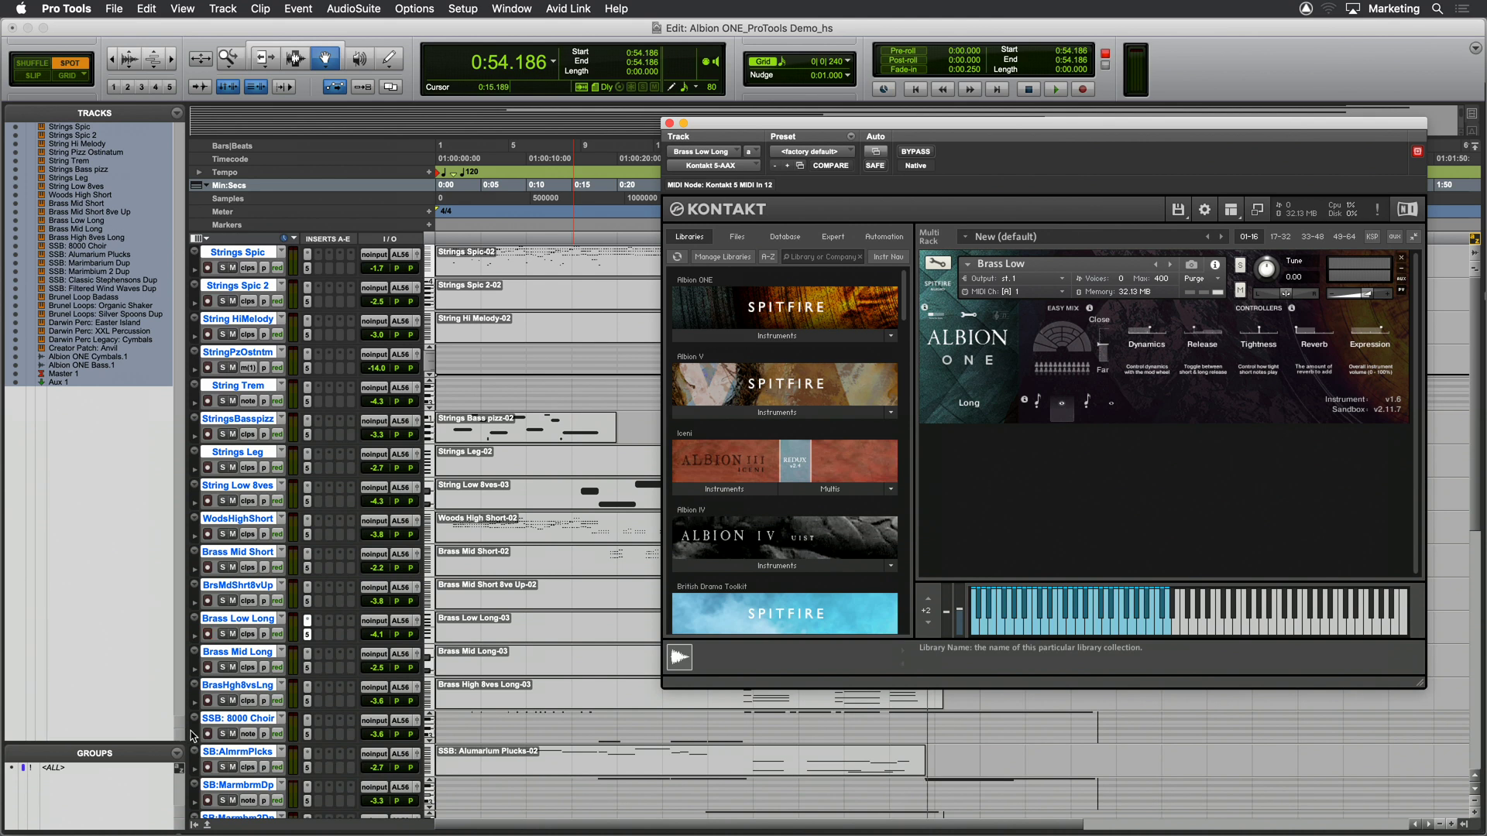
pyautogui.click(207, 702)
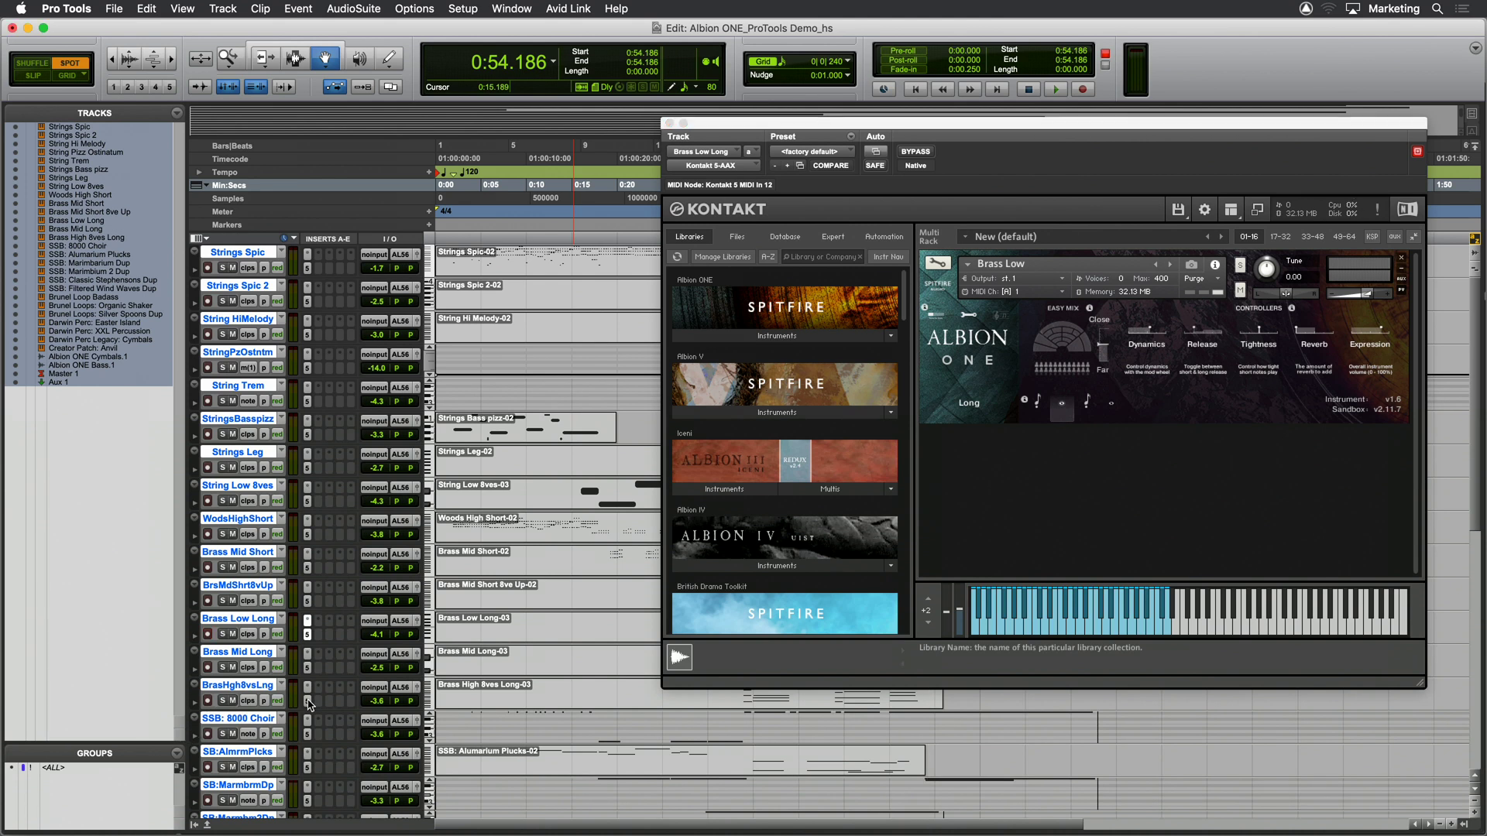
# Show the BrasHgh8vsLng track's Kontakt and switch Brass High to the Long articulation.
pyautogui.click(309, 700)
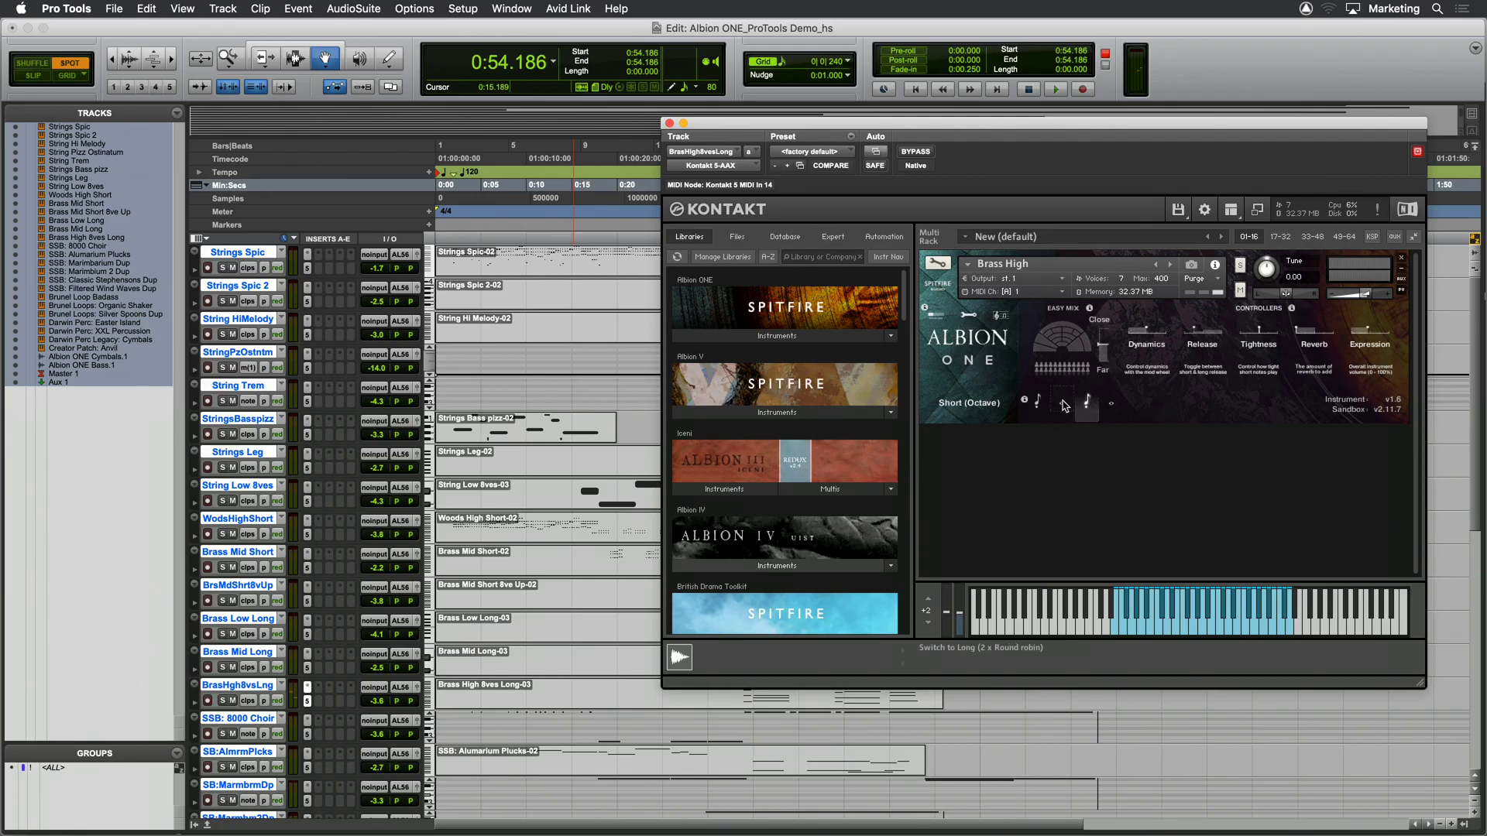
pyautogui.click(1063, 404)
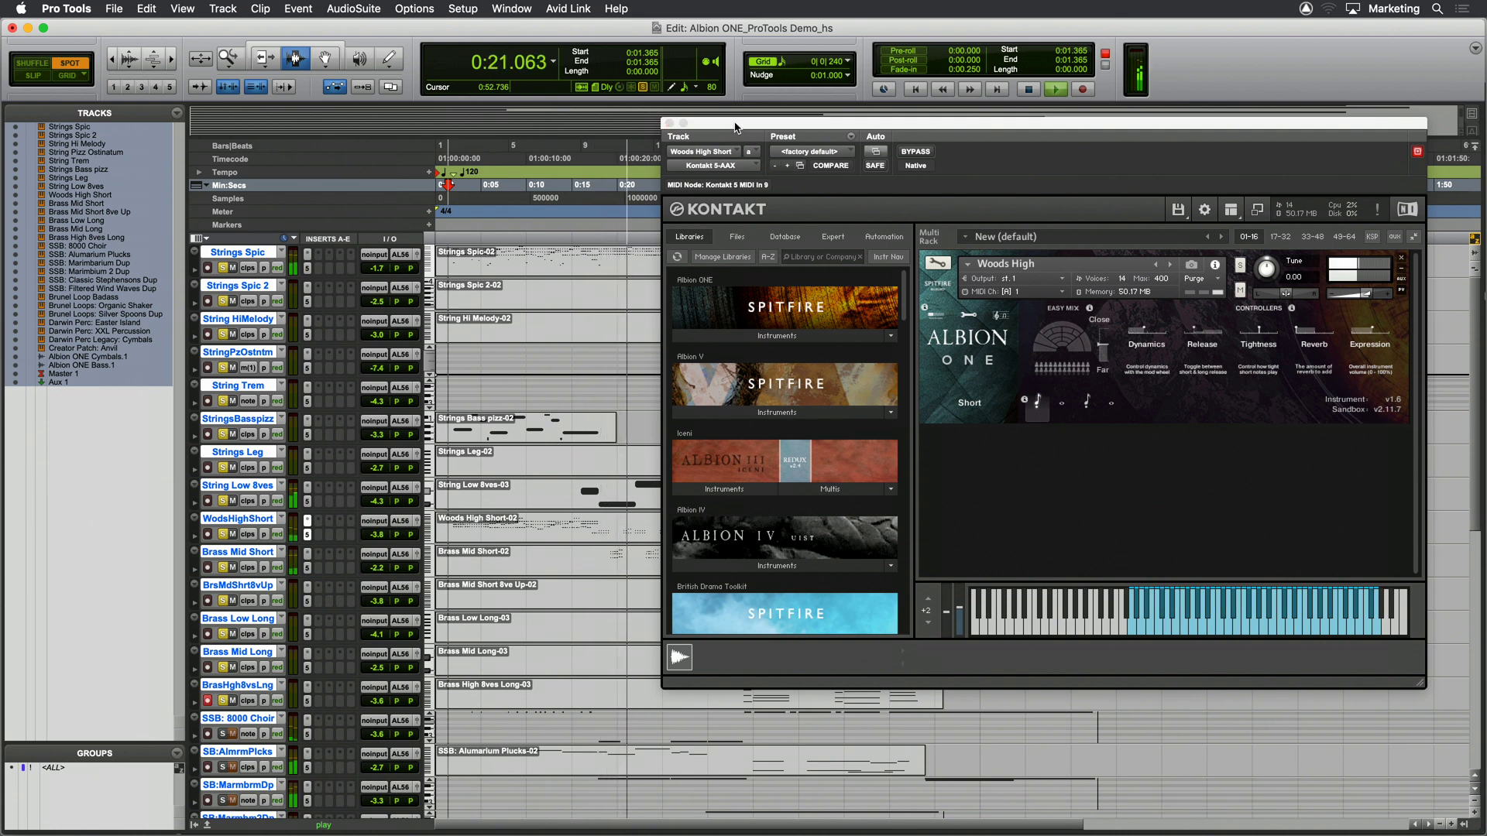
# Move the Kontakt window to the right and stop the Woods High Short playback.
pyautogui.moveTo(734, 124); pyautogui.dragTo(980, 126)
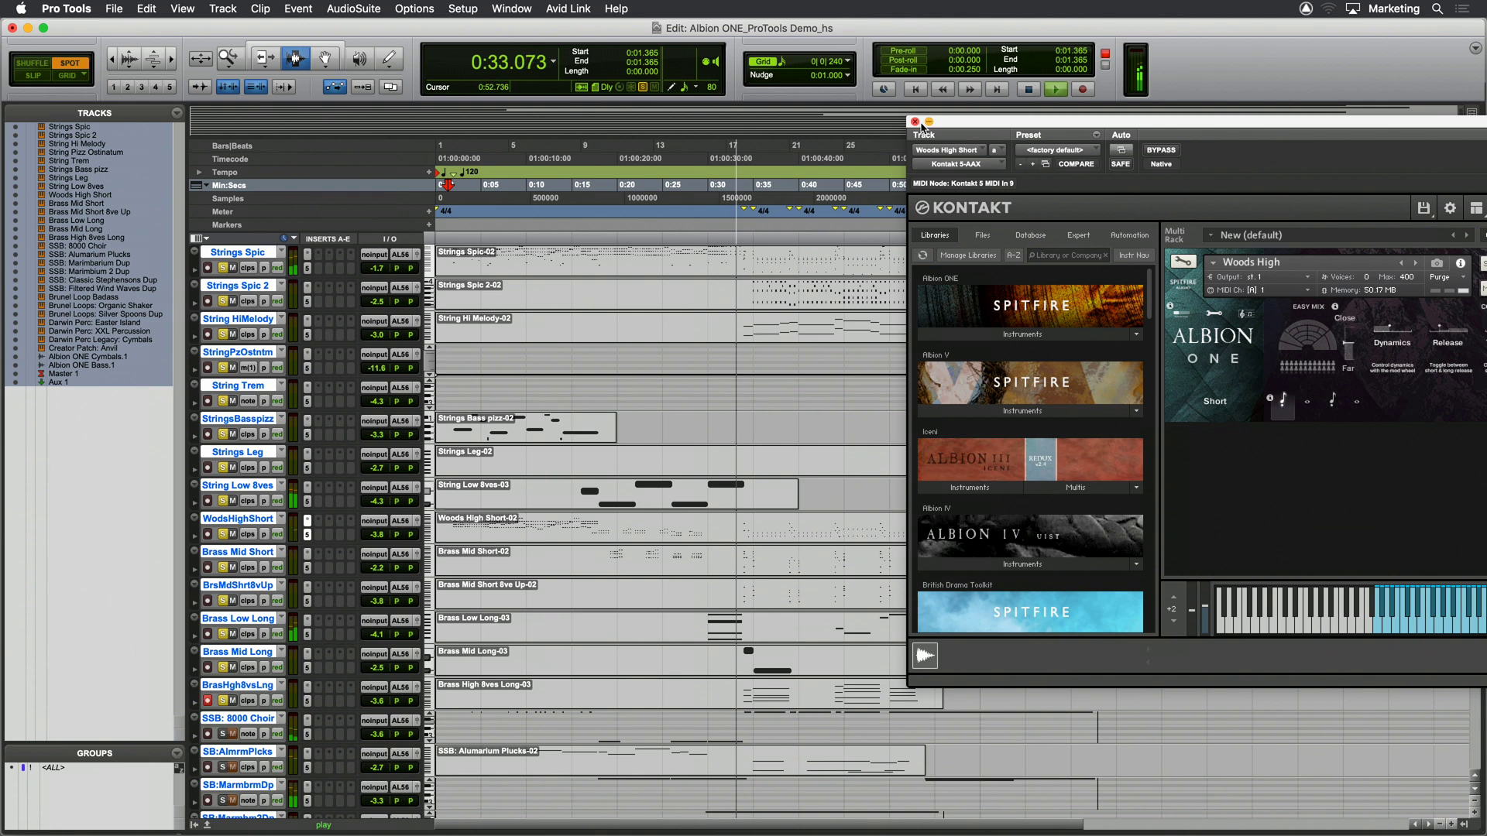
pyautogui.press('space')
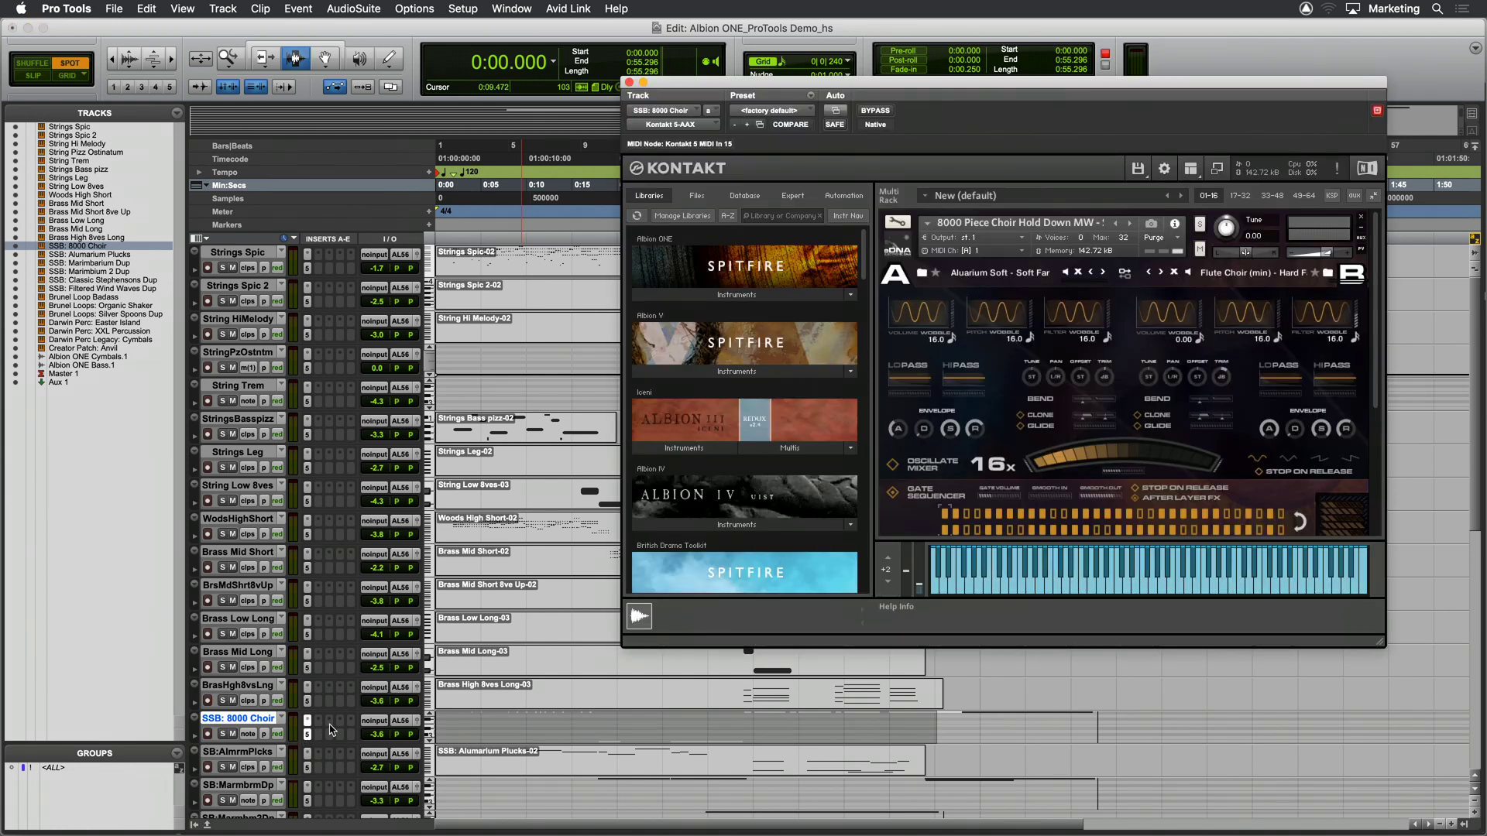
# Expand Albion ONE's Instruments list and open the Stephenson's Steam Band folder.
pyautogui.click(727, 295)
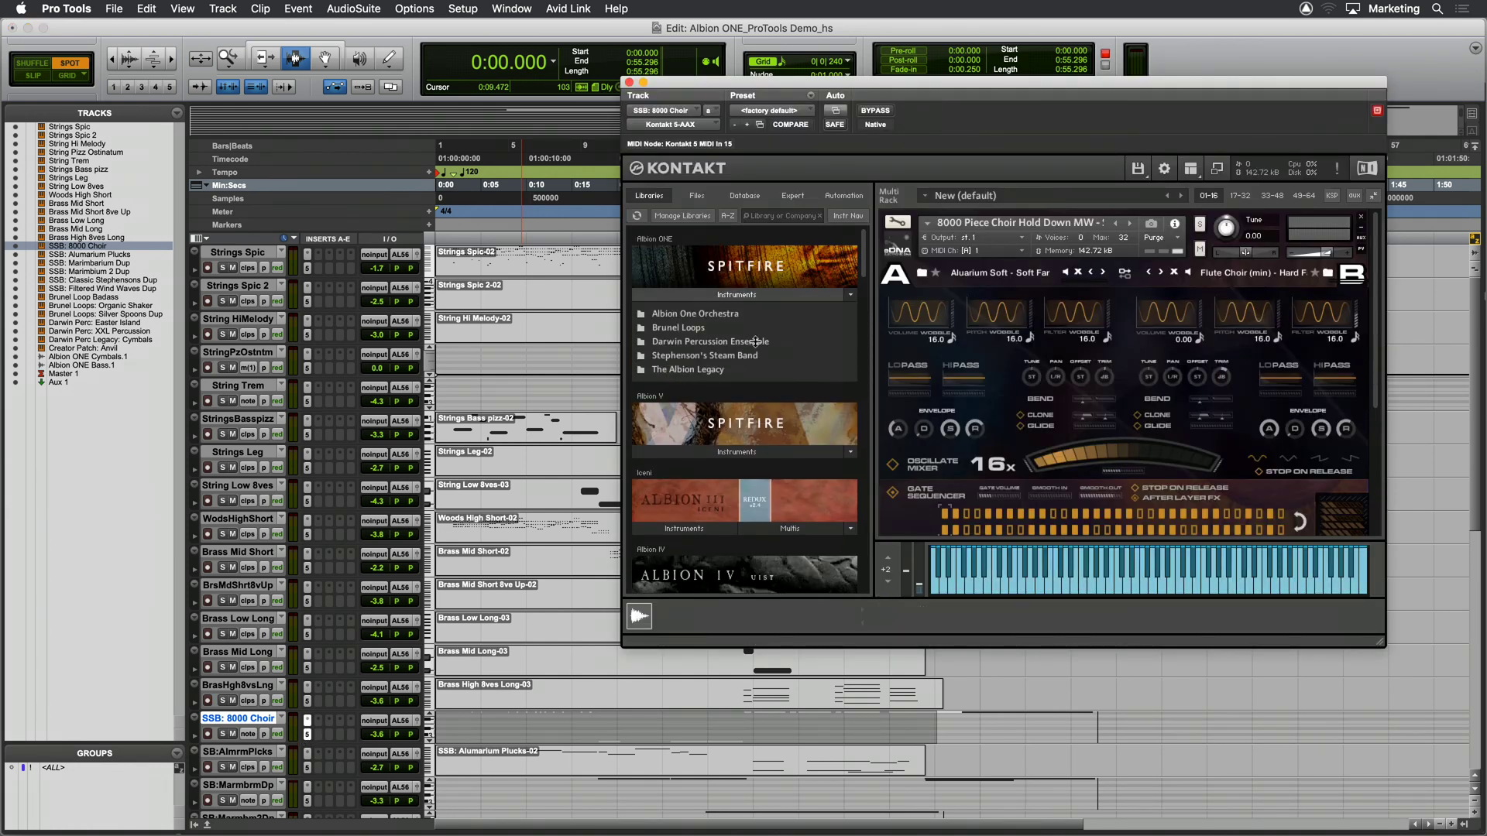
pyautogui.click(690, 358)
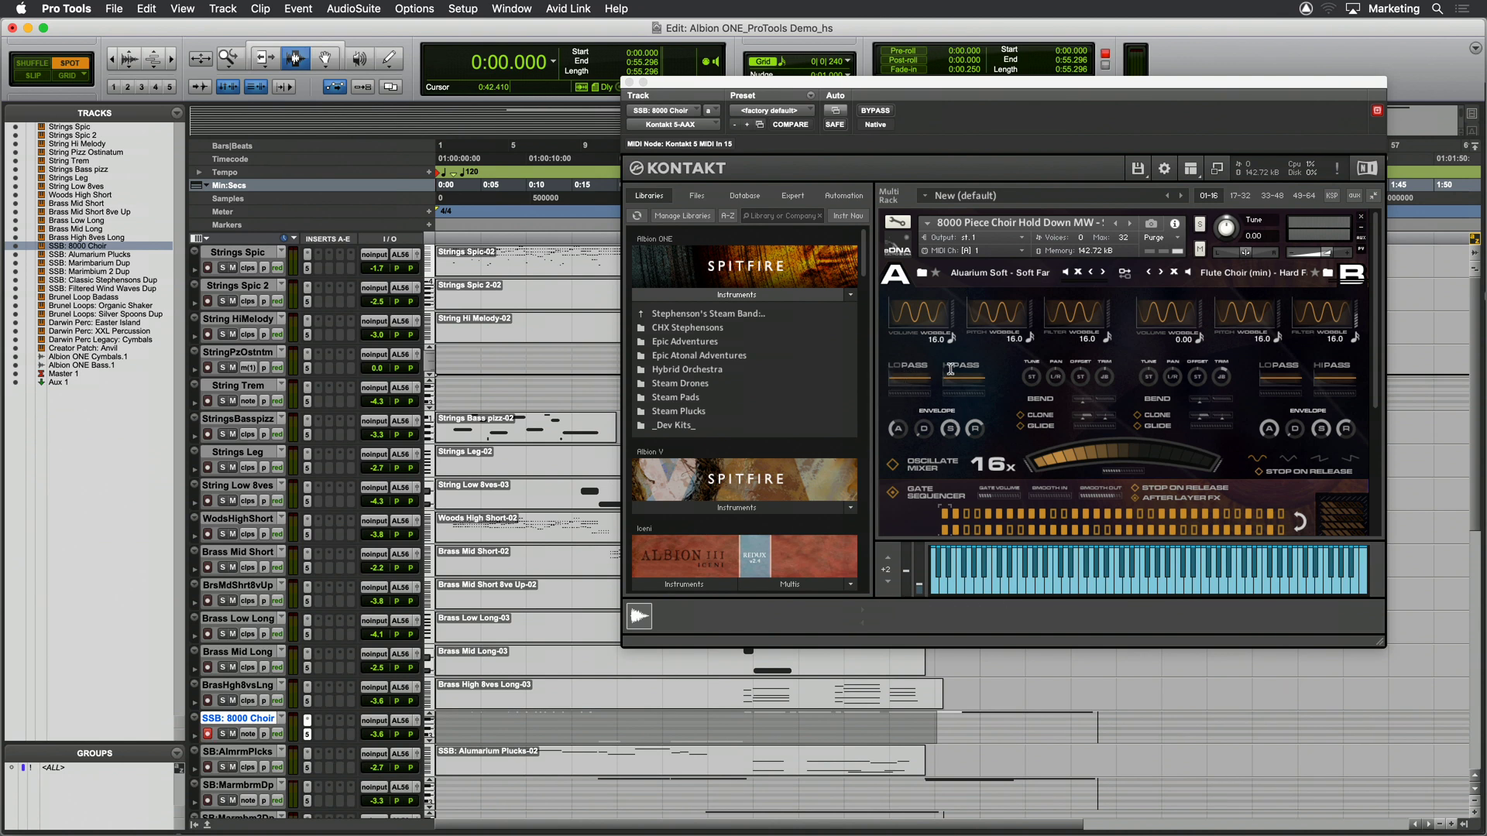
# Adjust layer A's Volume Wobble rate, close the preset overlay, and scroll to the gate sequencer.
pyautogui.click(952, 312)
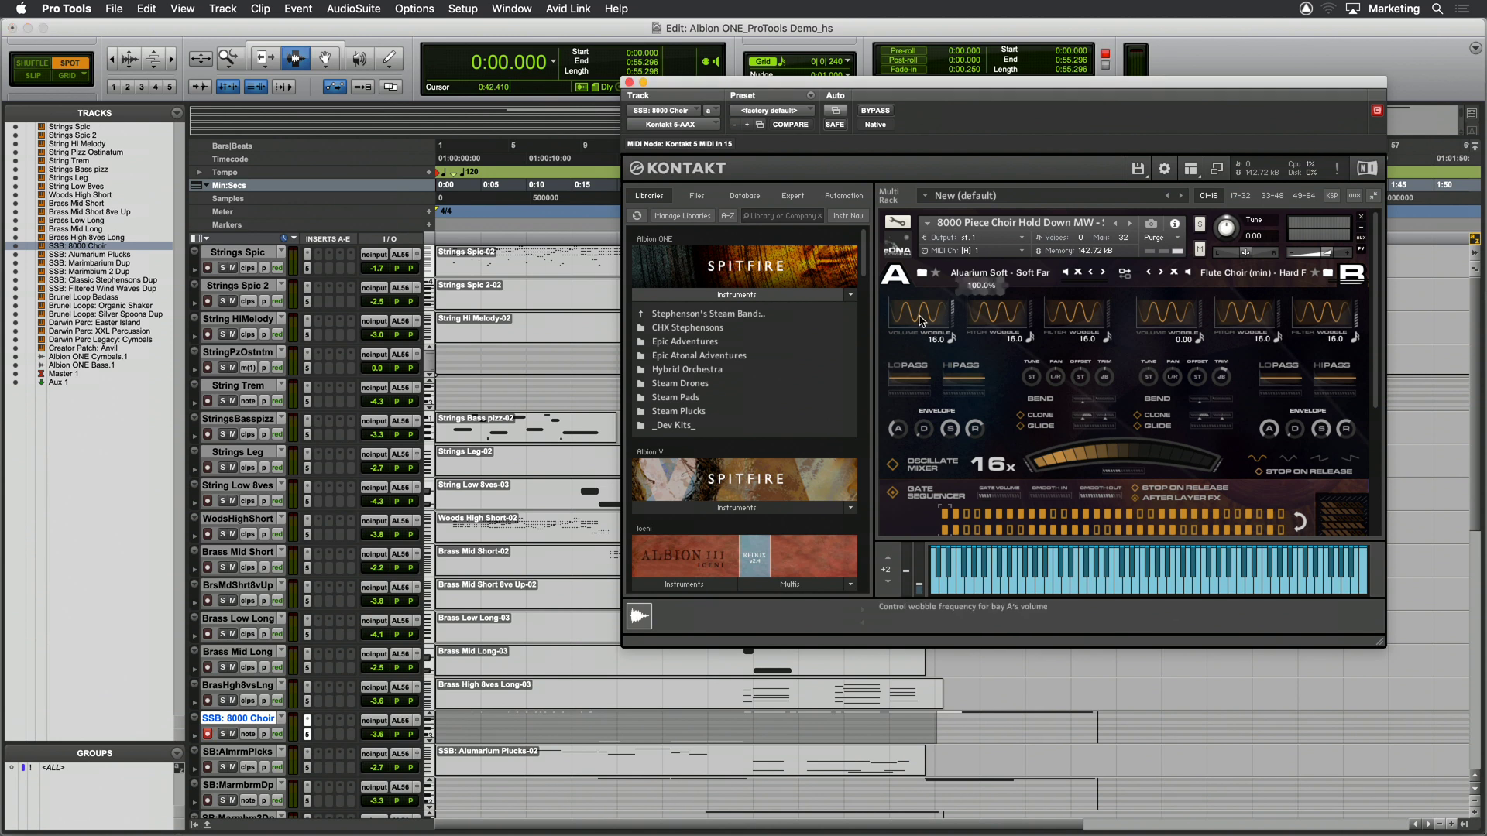
pyautogui.moveTo(921, 292); pyautogui.dragTo(964, 315)
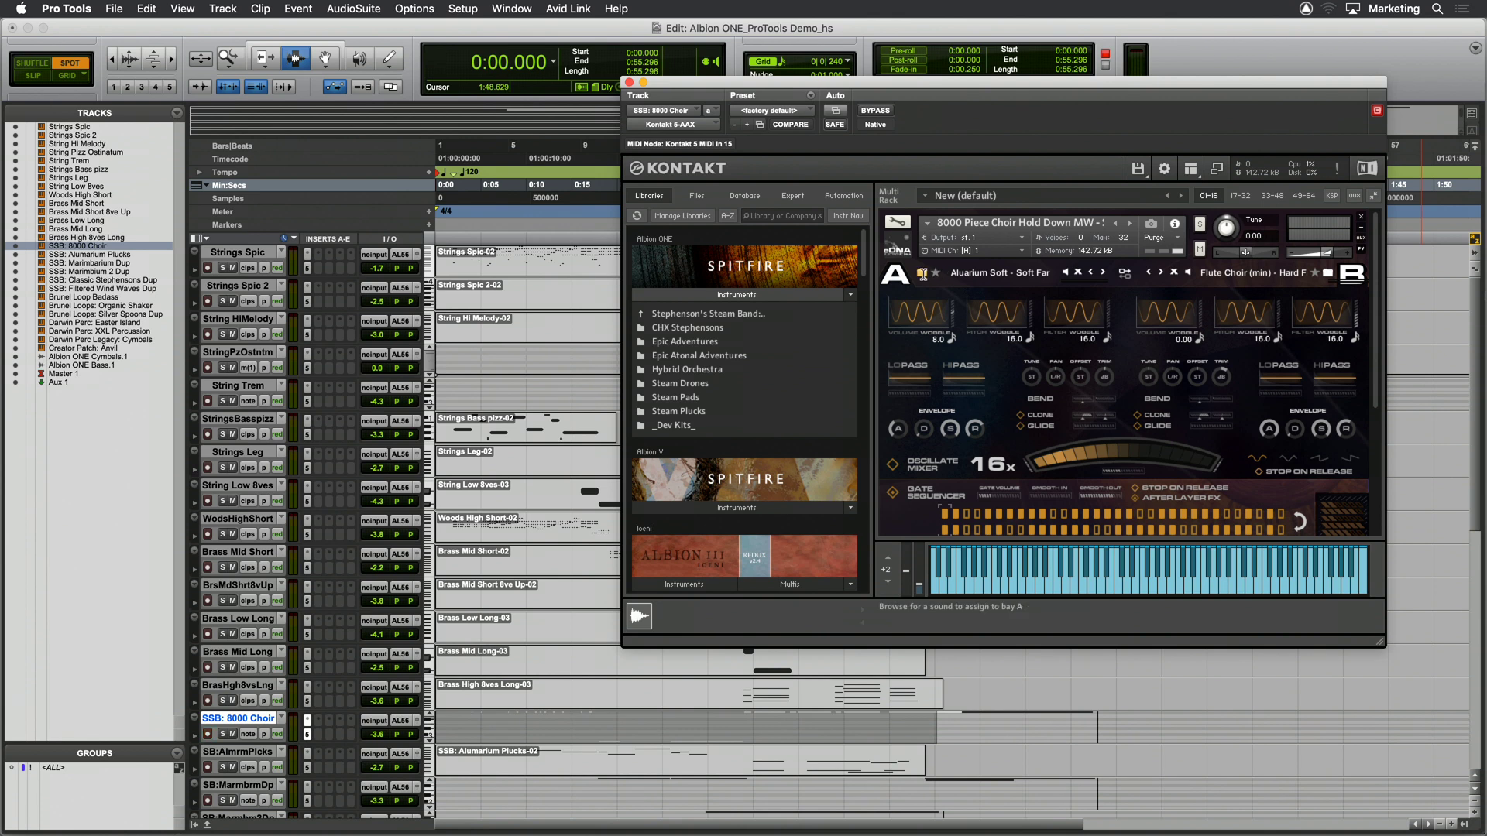
pyautogui.click(921, 274)
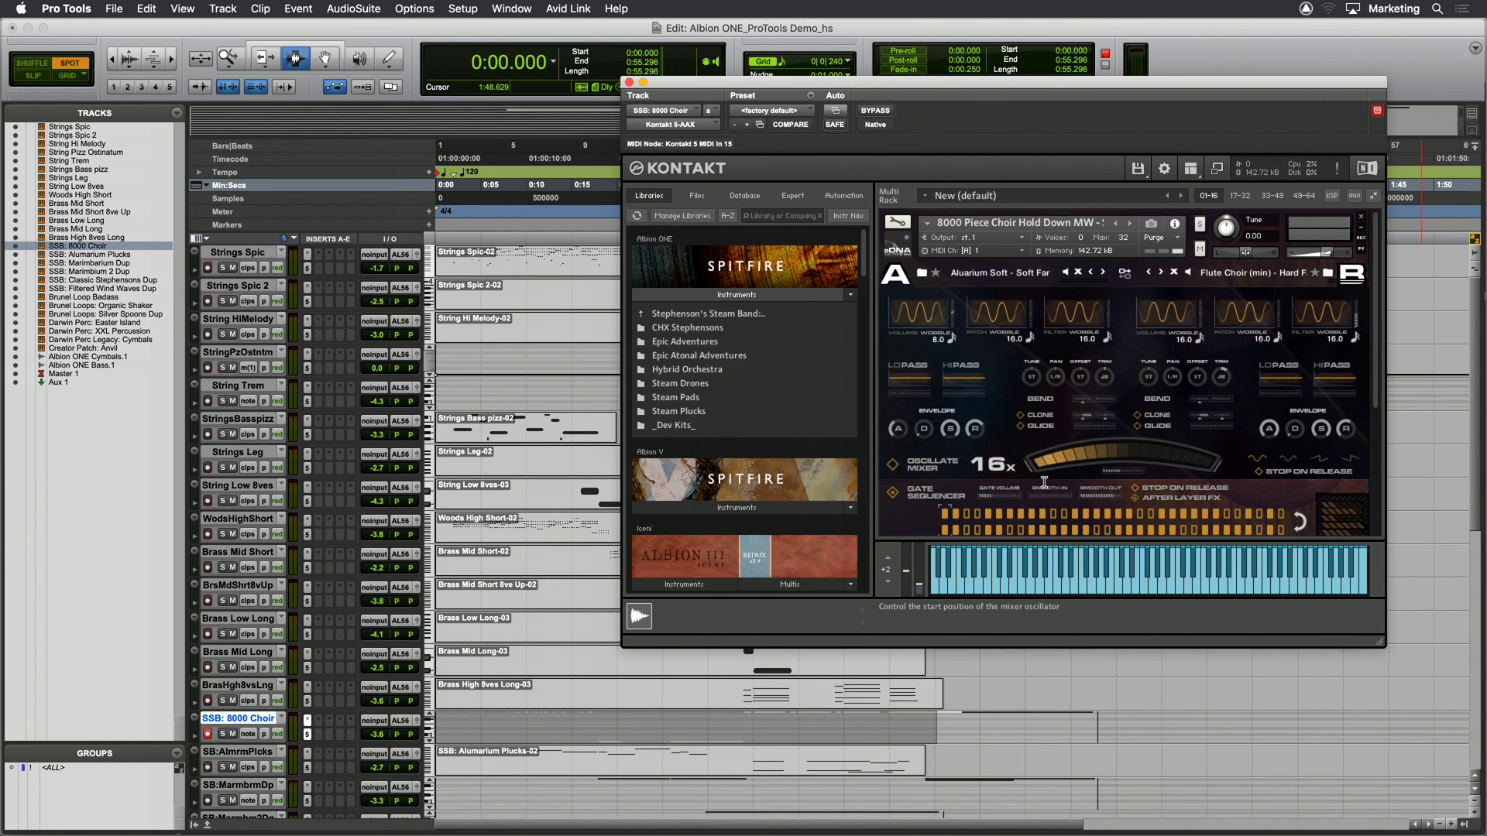
pyautogui.scroll(-3, 1044, 481)
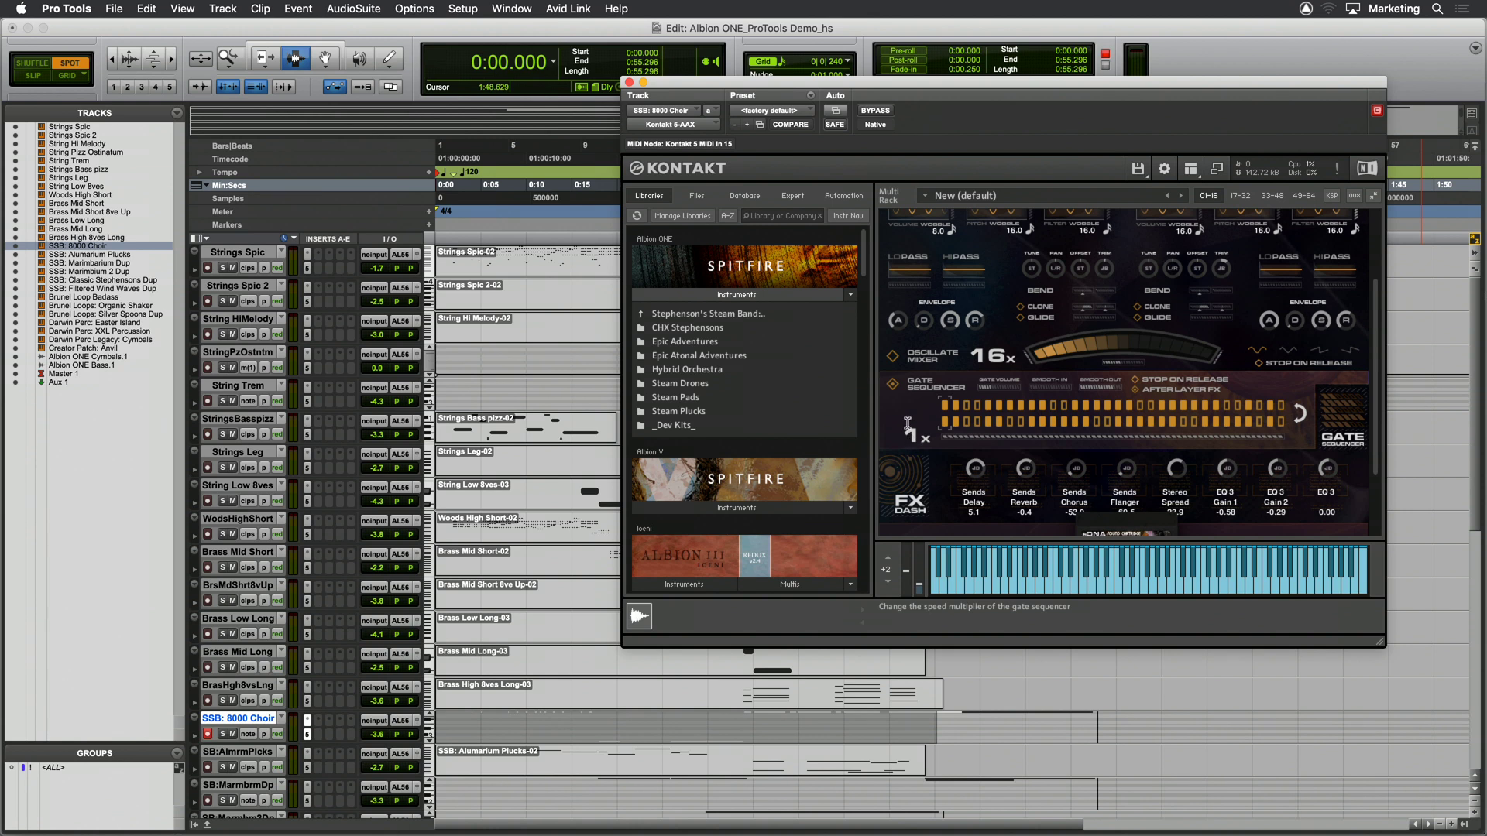
# Change the gate sequencer speed multiplier, then record-arm SB:AlmrmPlcks to show its Alumarium Plucks patch.
pyautogui.moveTo(906, 425); pyautogui.dragTo(906, 411)
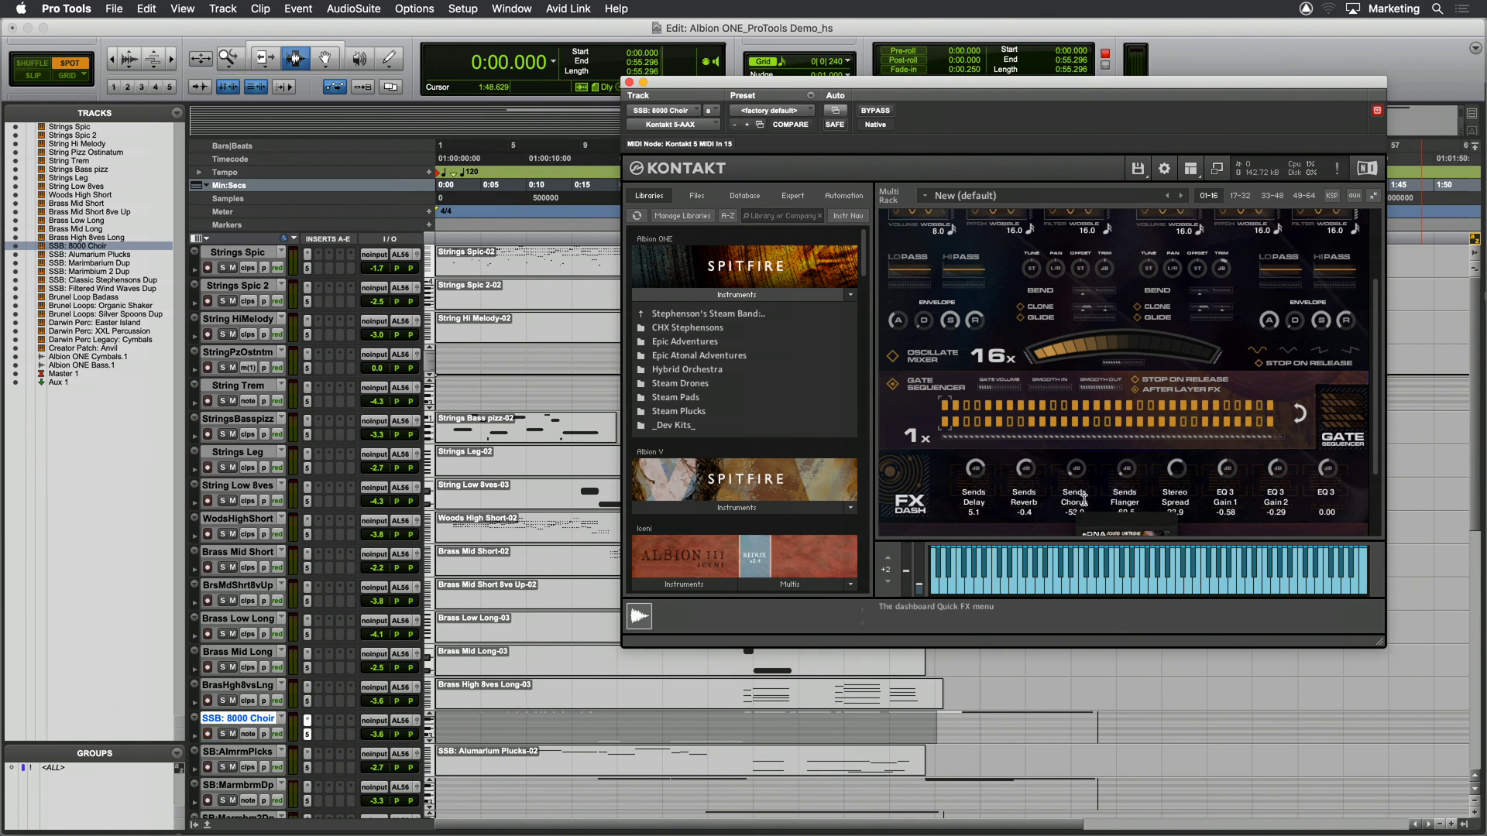
pyautogui.click(207, 766)
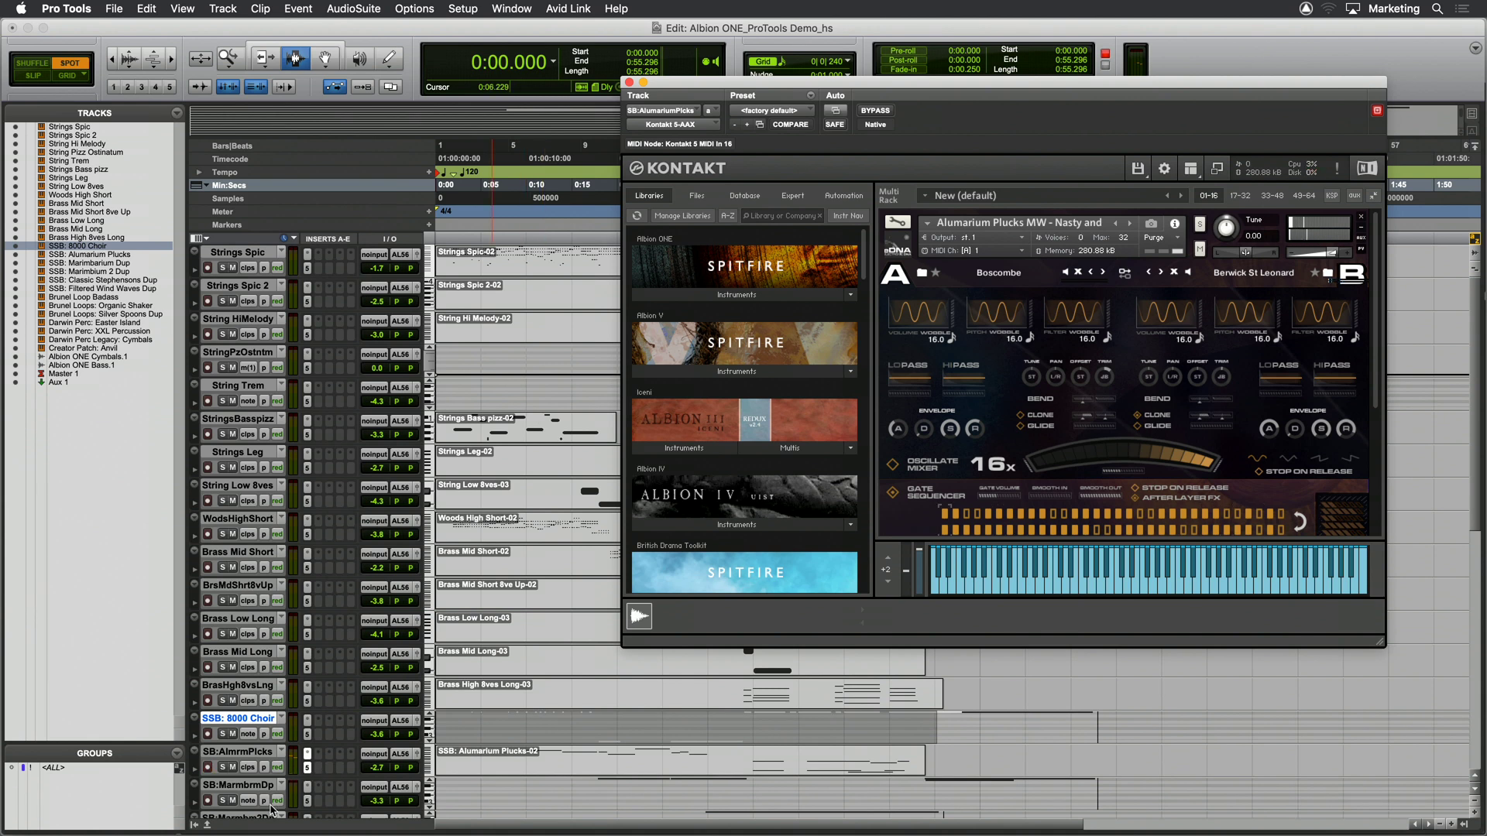
# Record-arm the SB:MarmbrmDp Marimbarium track to show its Kontakt instrument.
pyautogui.click(209, 800)
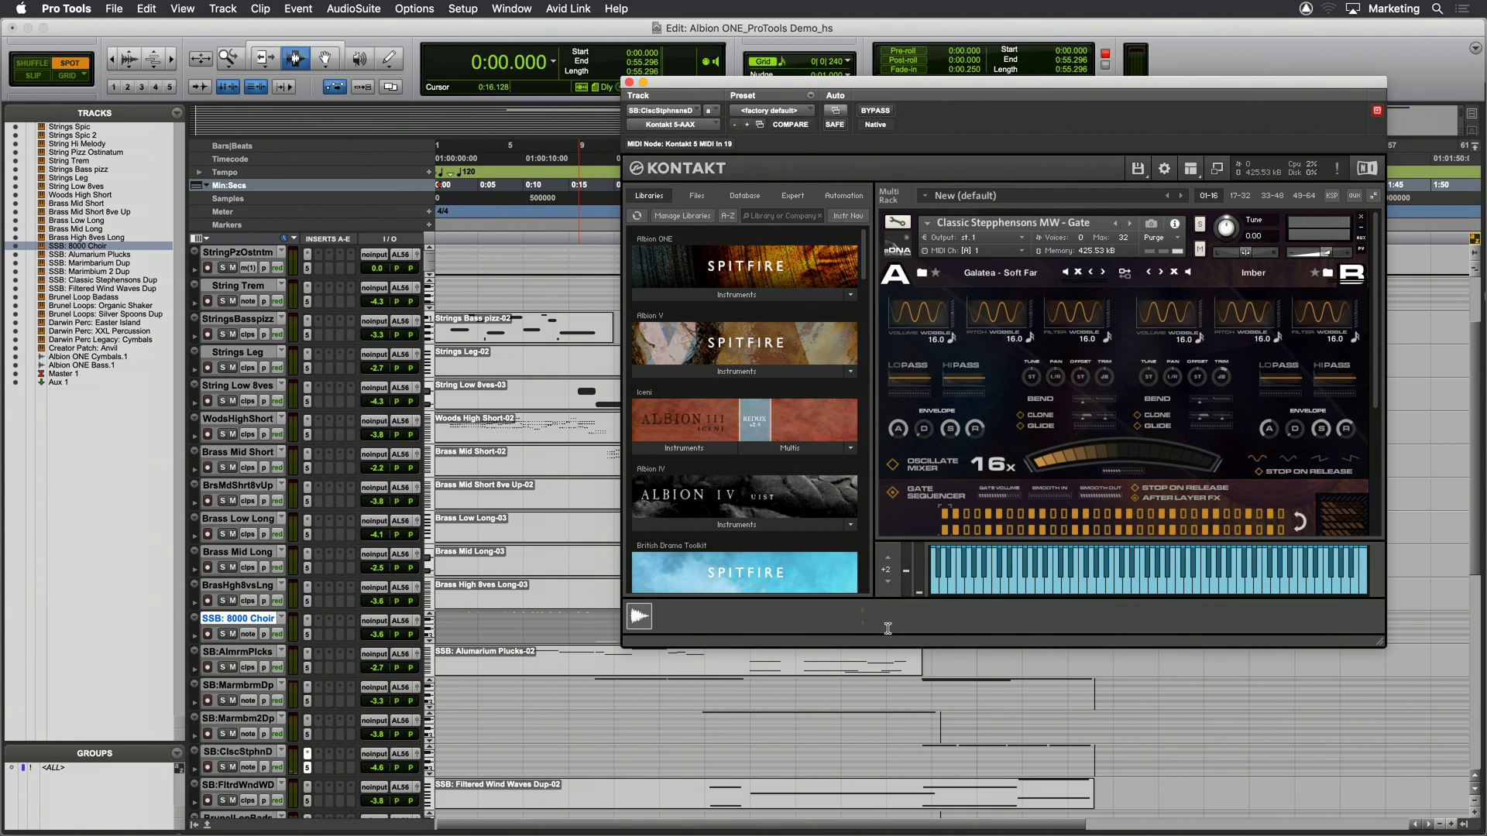
# Step to Filtered Wind Waves, then arm BrunelLopBads to show its Badaass With A Mod Wheel patch.
pyautogui.press('Down')
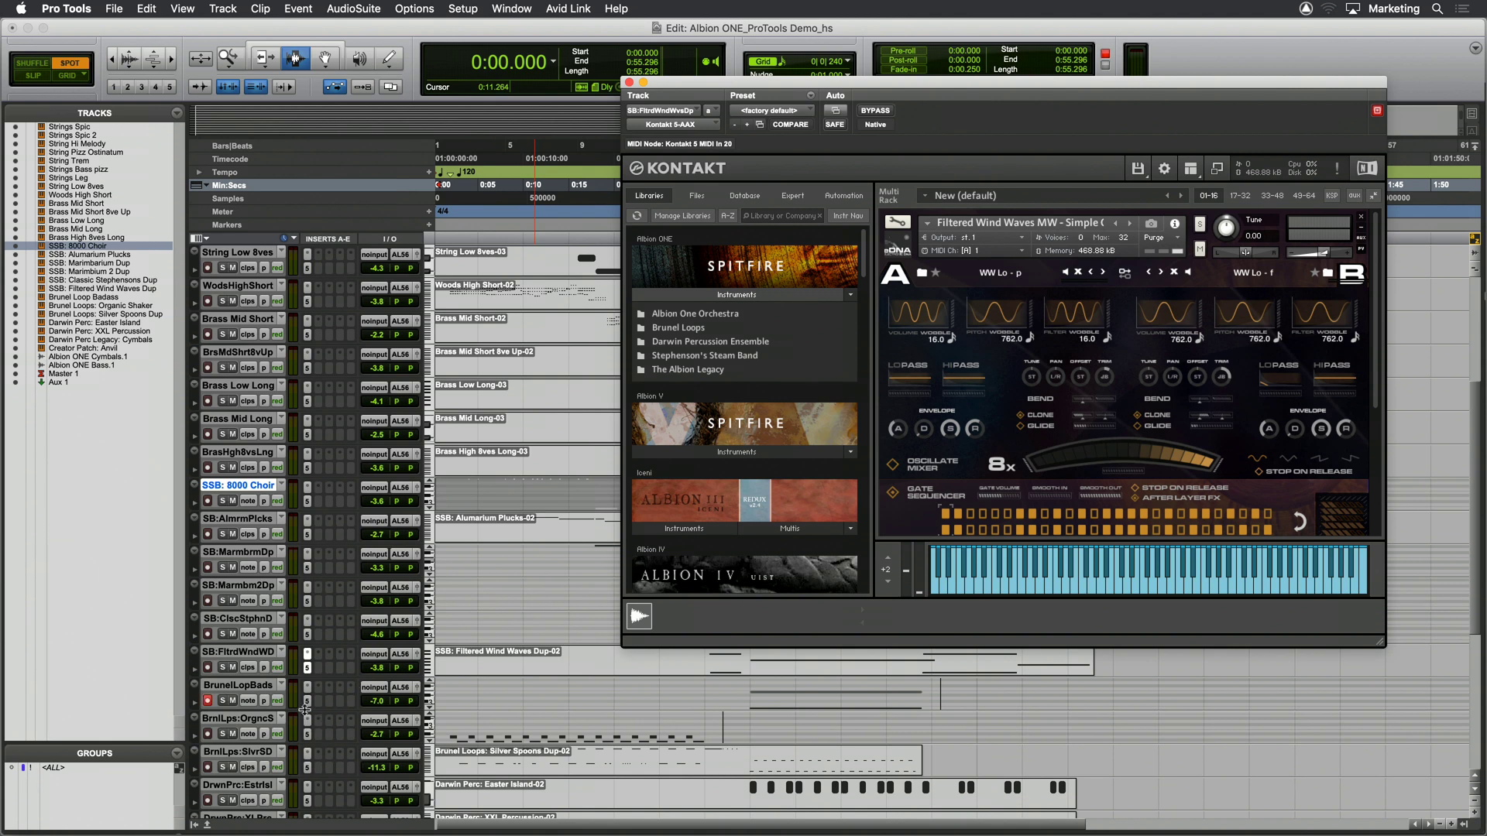
pyautogui.click(307, 701)
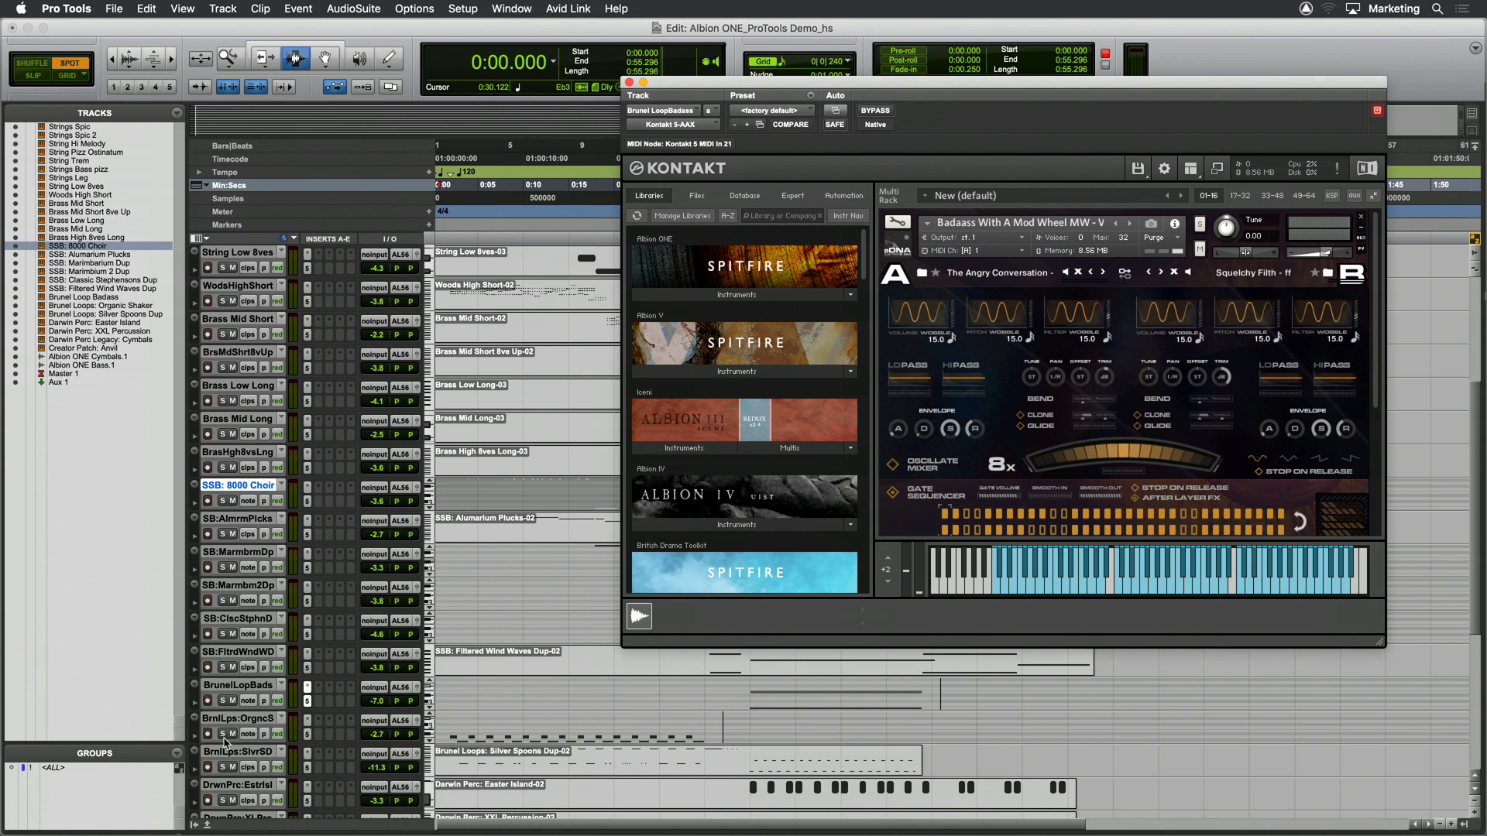
# Show the Kontakt instruments of the Organic Shaker and Silver Spoons Brunel Loops tracks.
pyautogui.click(226, 743)
pyautogui.click(309, 734)
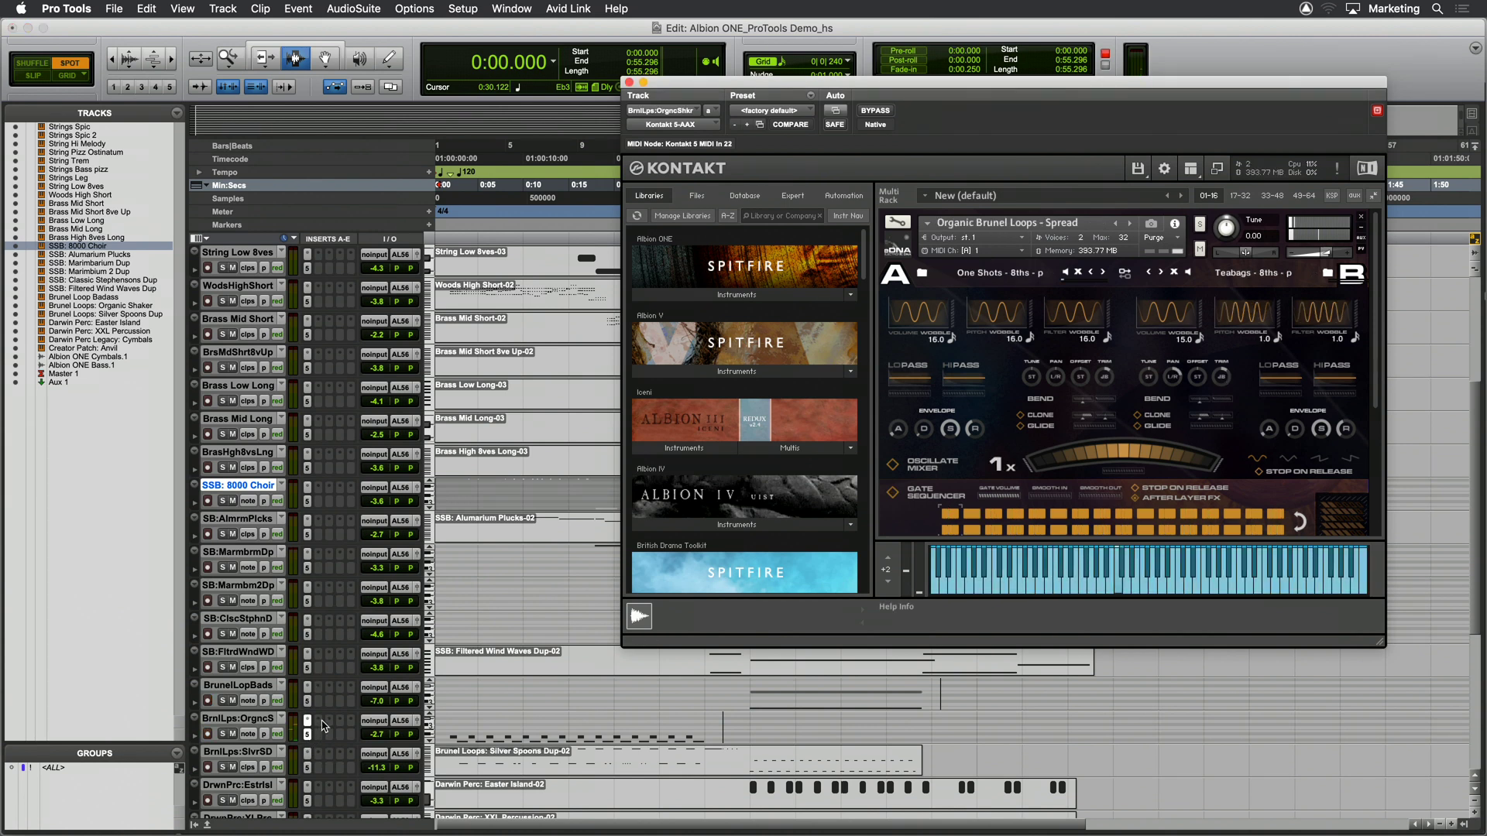
pyautogui.click(209, 768)
pyautogui.click(308, 767)
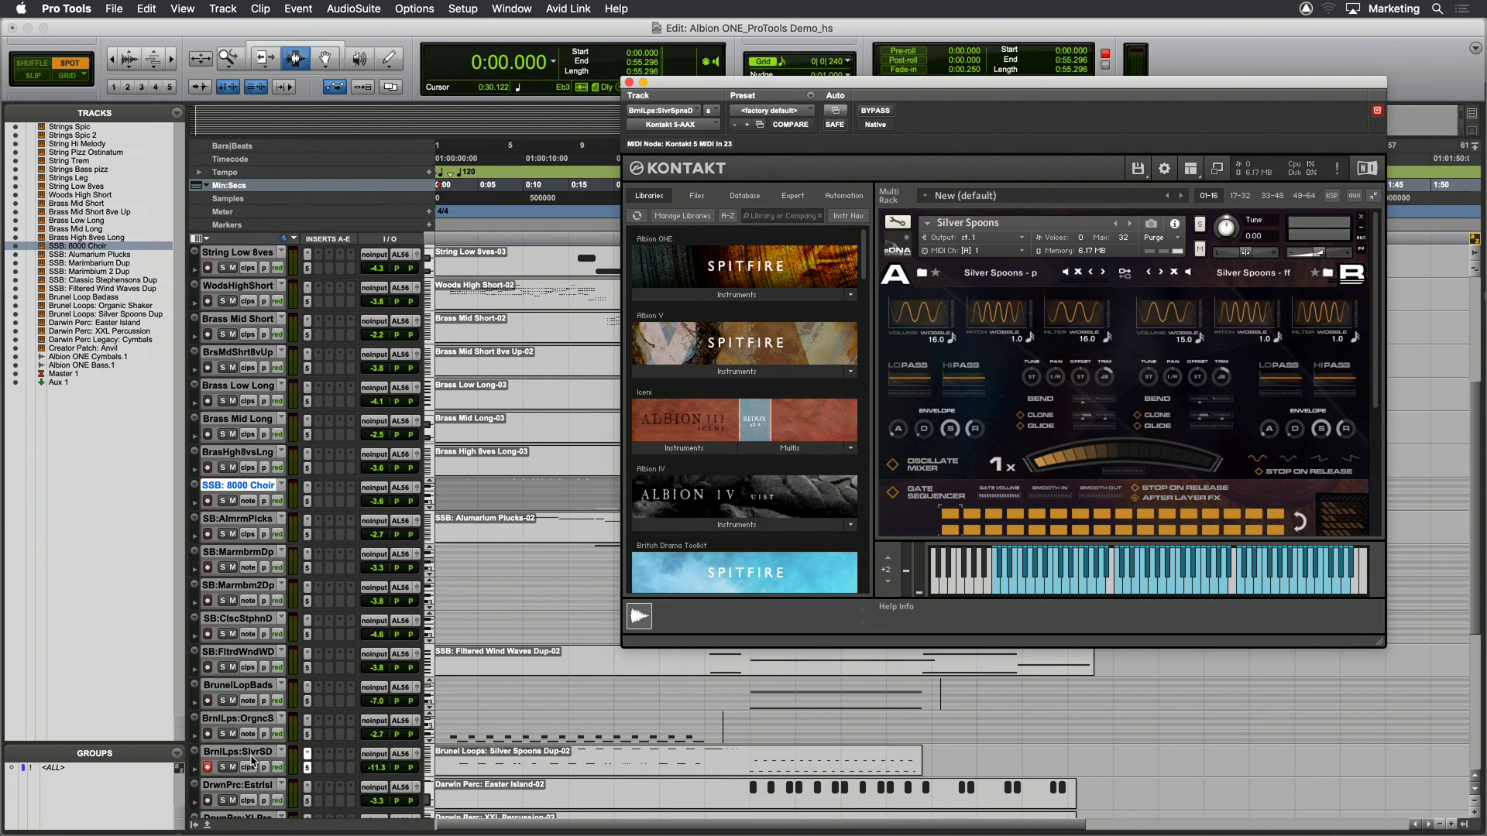
# Solo the Silver Spoons and Organic Shaker loop tracks and start playback.
pyautogui.click(223, 767)
pyautogui.click(223, 734)
pyautogui.press('space')
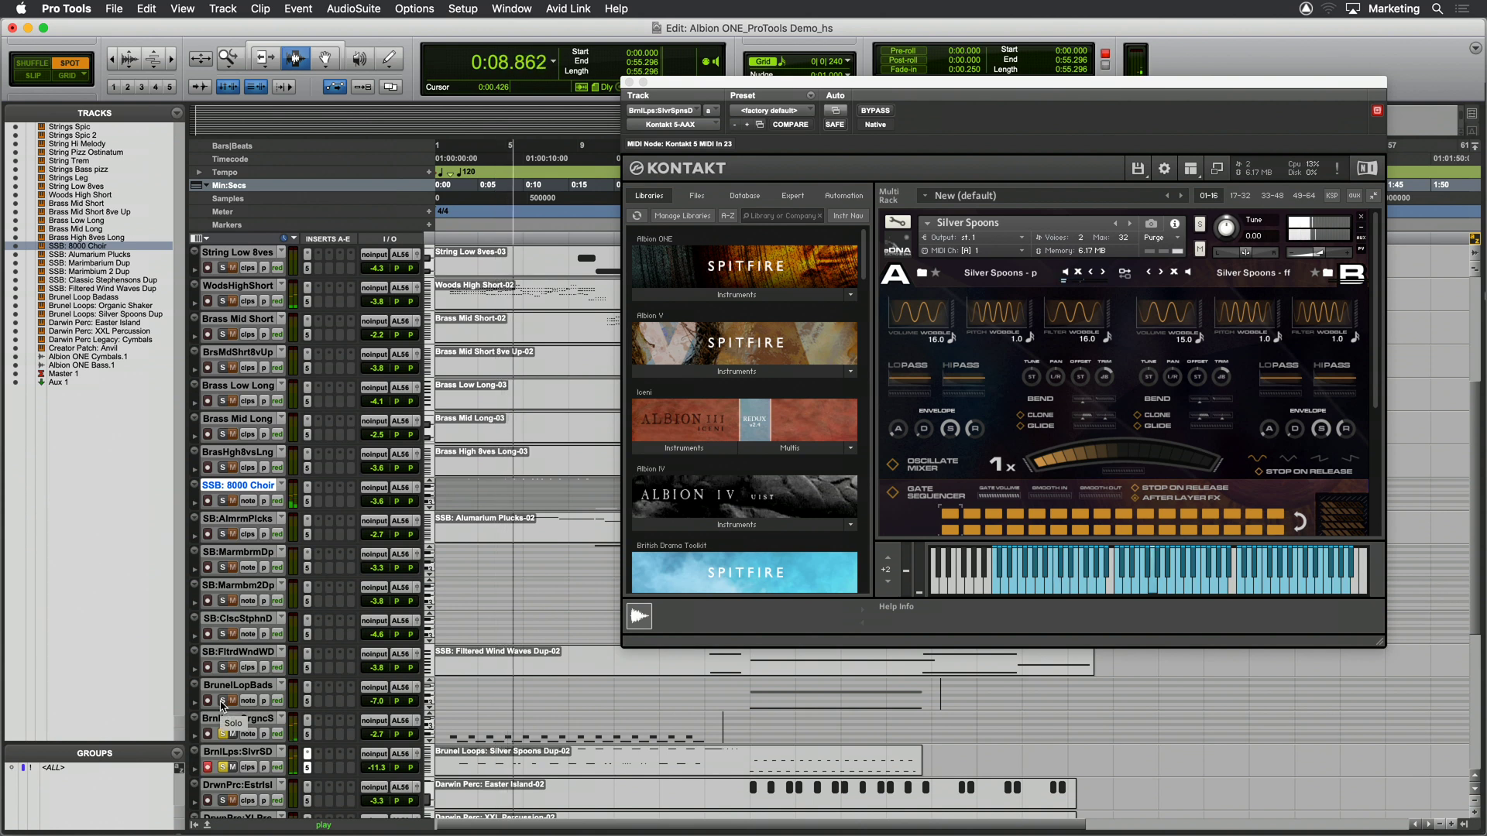
# Stop playback, close Kontakt, and play all tracks from 0:35.072.
pyautogui.press('space')
pyautogui.click(629, 82)
pyautogui.click(748, 232)
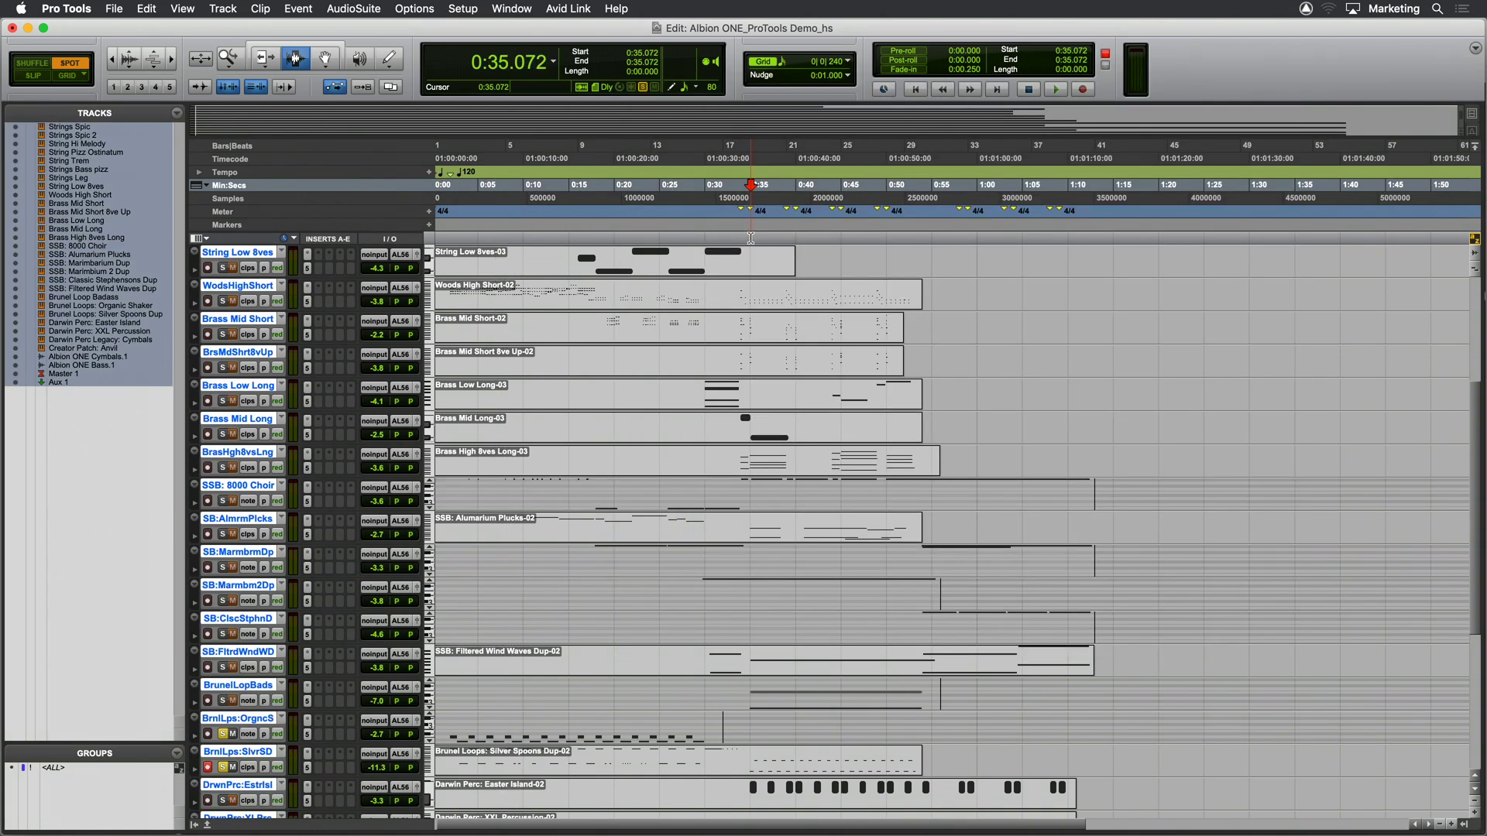
pyautogui.press('space')
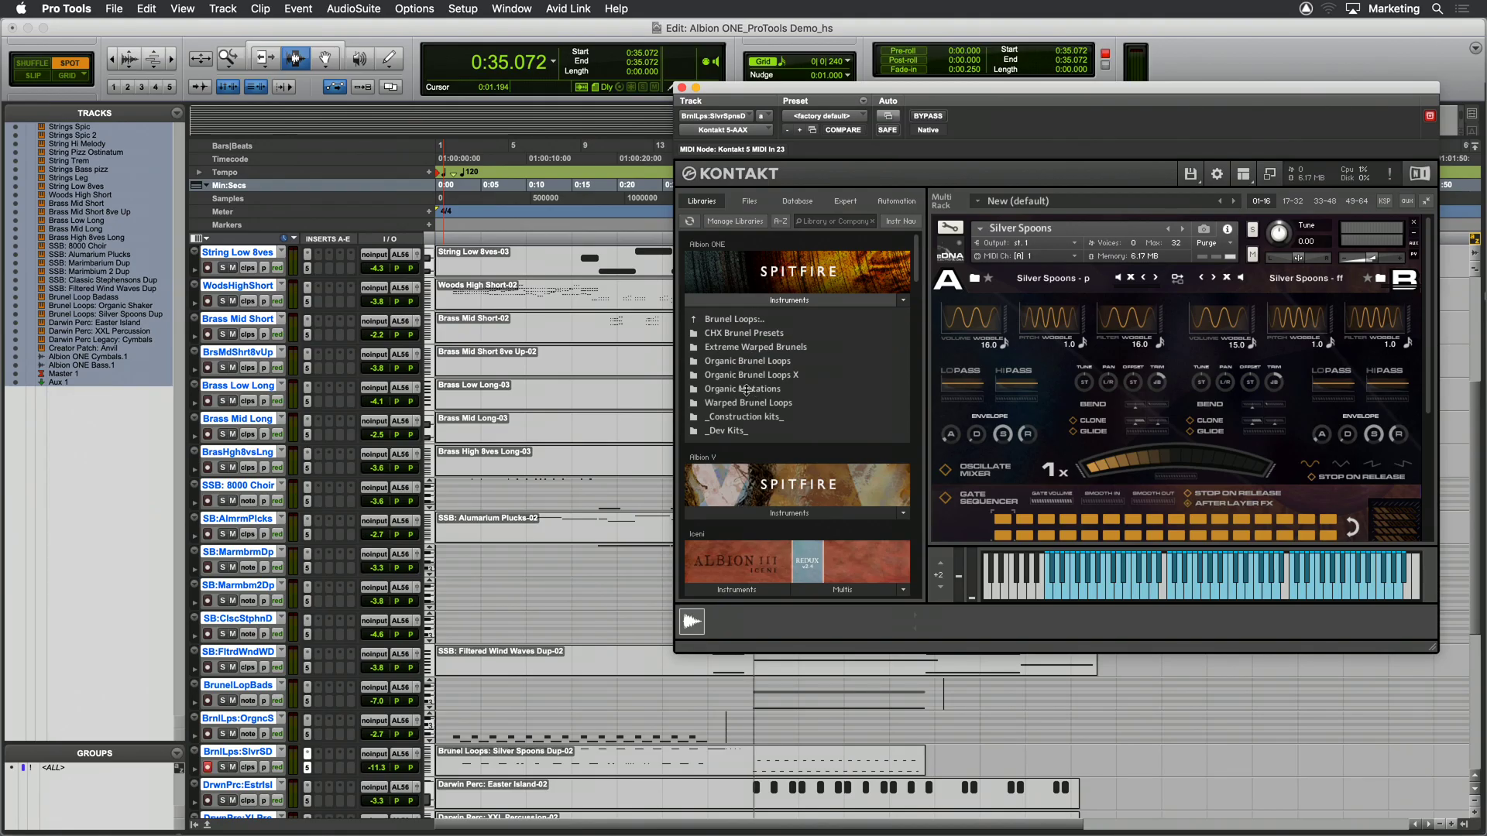
pyautogui.doubleClick(753, 360)
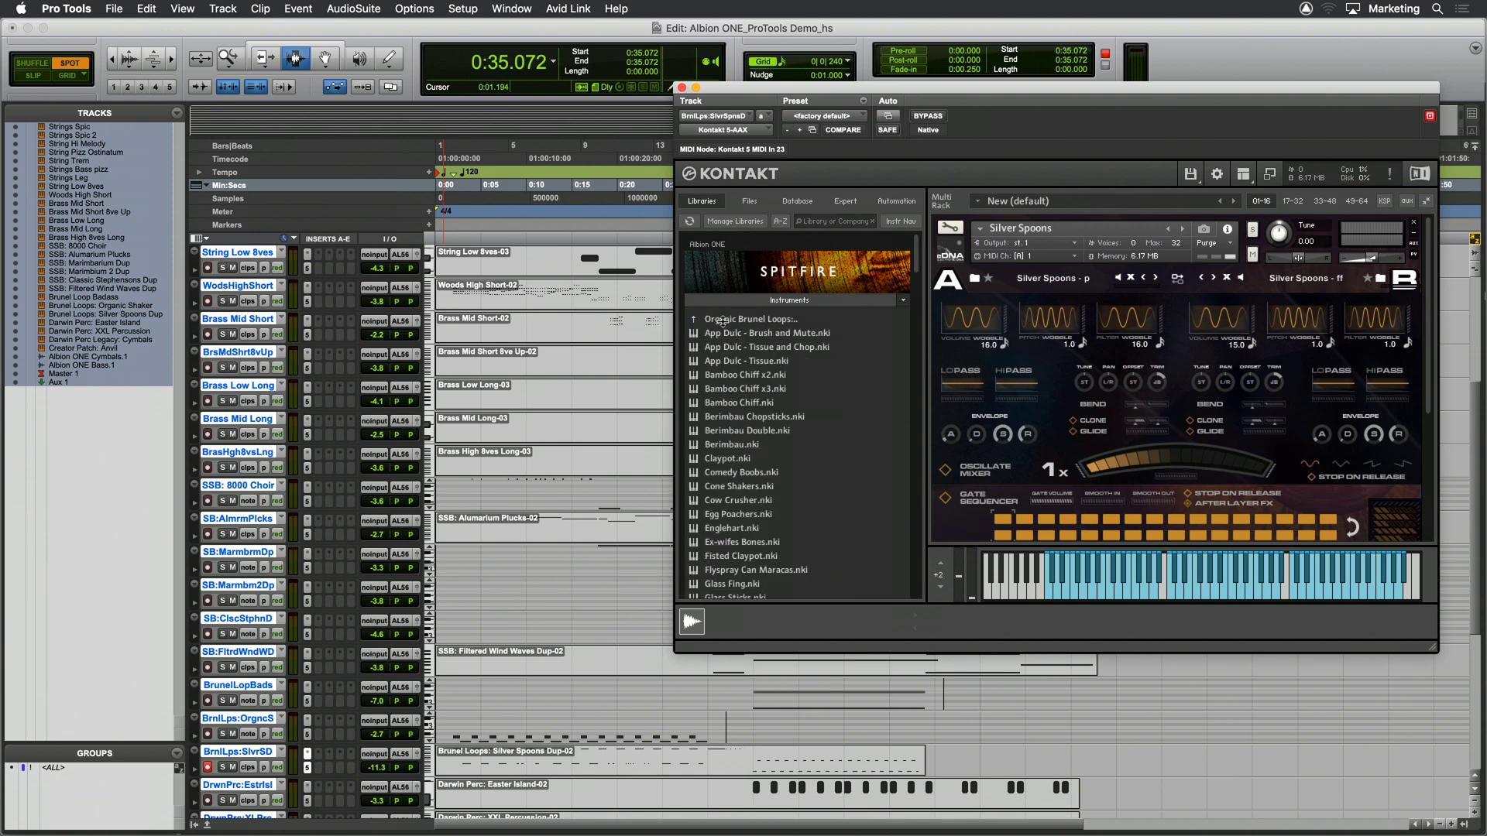
pyautogui.doubleClick(722, 320)
pyautogui.doubleClick(756, 349)
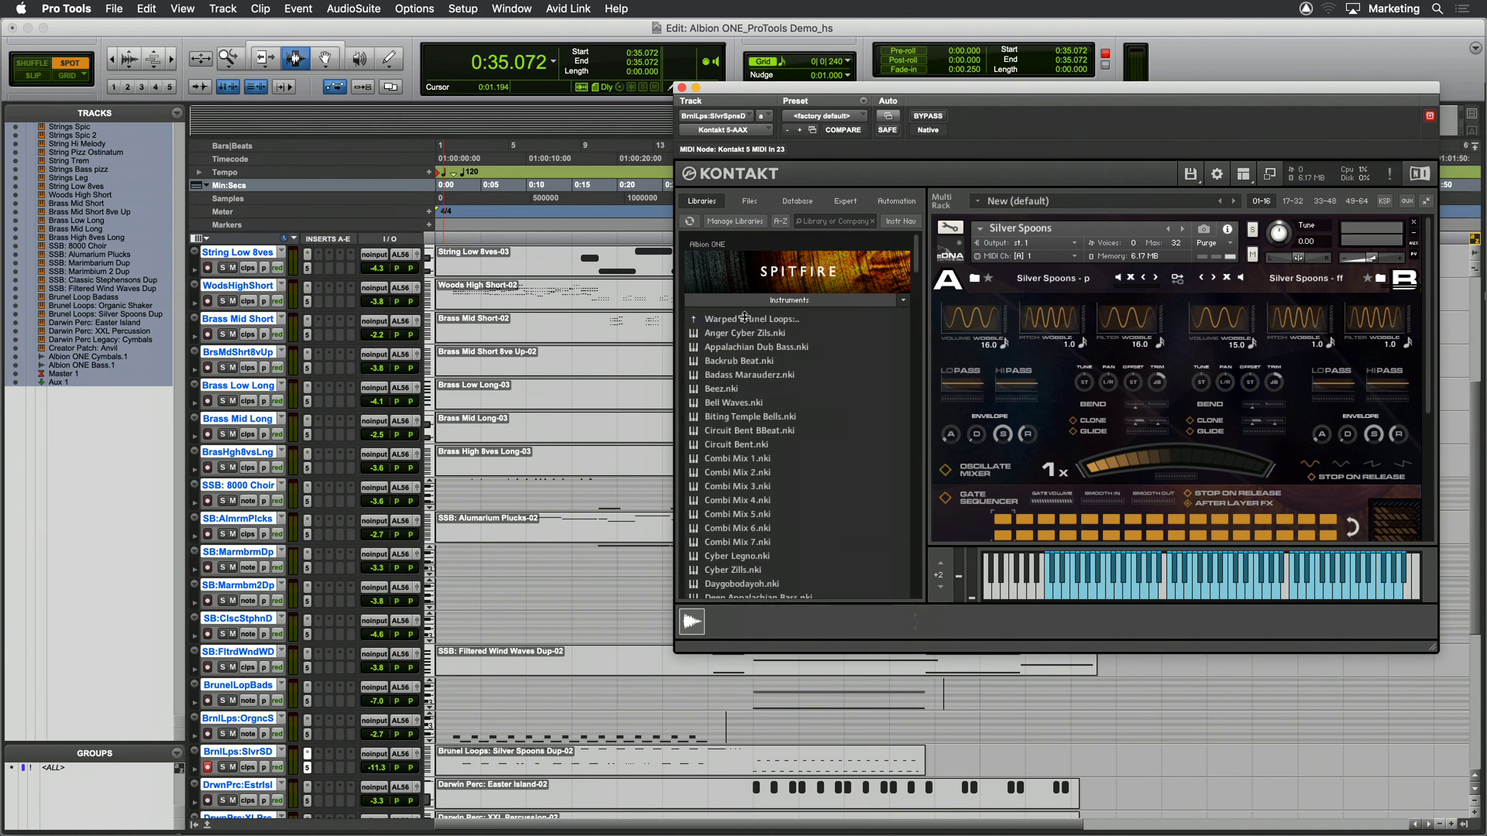
pyautogui.doubleClick(743, 318)
pyautogui.click(213, 807)
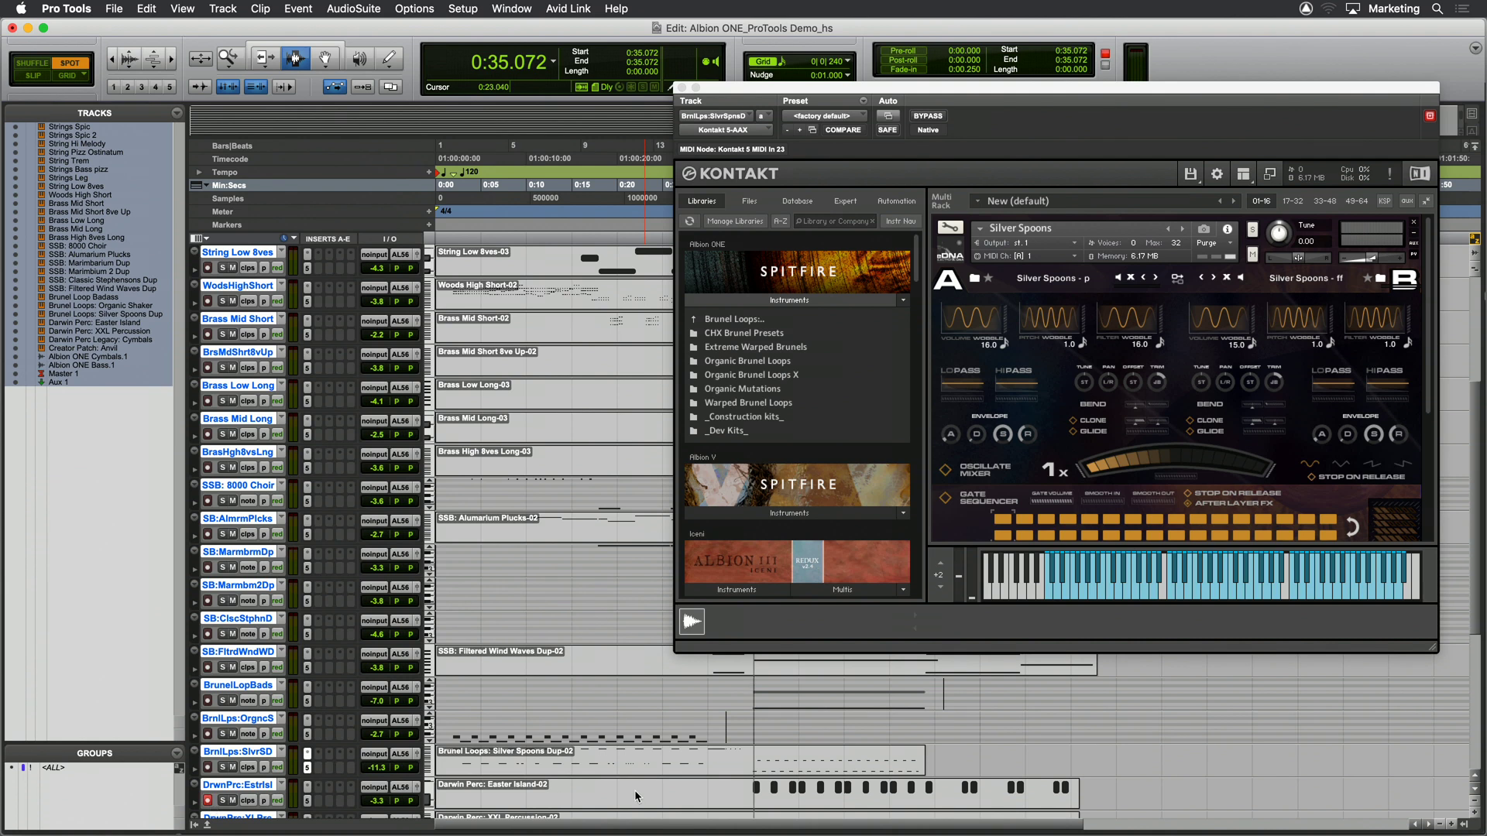
# Show the Darwin Perc: Easter Island track's Kontakt instrument.
pyautogui.click(692, 791)
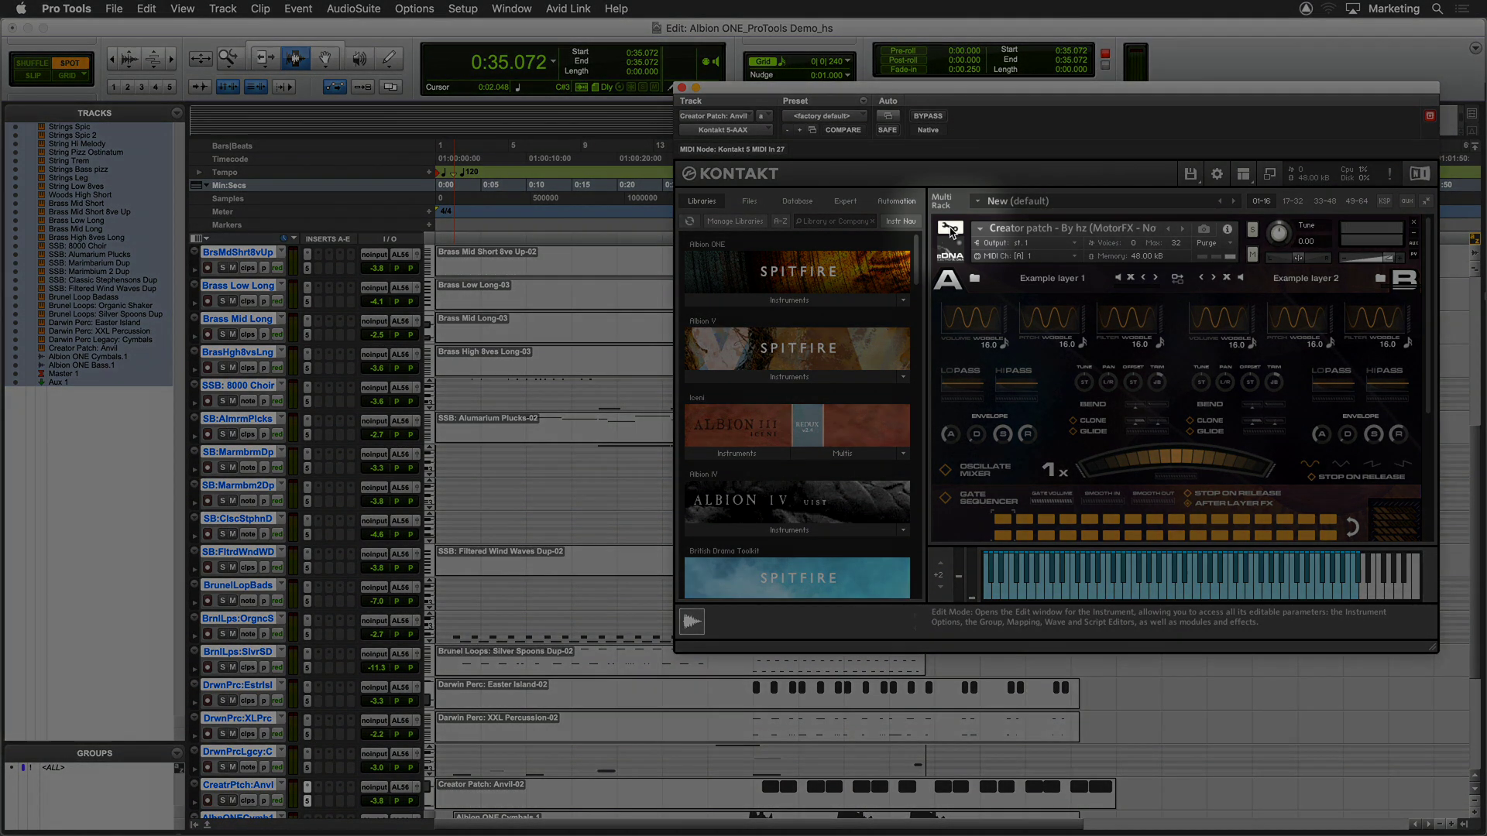
# Enter Kontakt Edit Mode to view the Creator patch's layer A mapping editor.
pyautogui.click(950, 227)
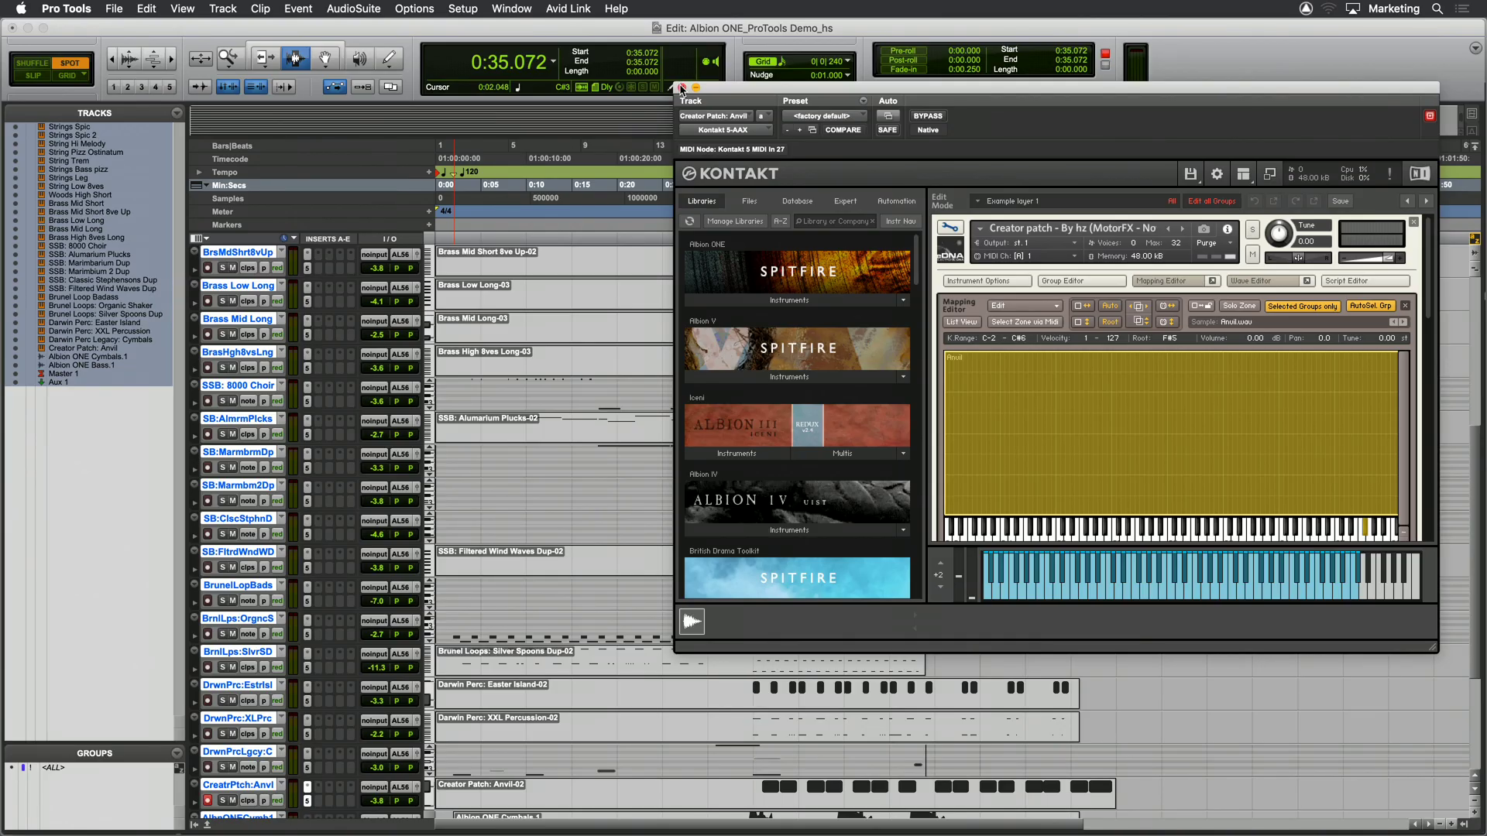
# Close the Kontakt window and play the Creator Patch: Anvil track soloed from 0:35.072.
pyautogui.click(681, 87)
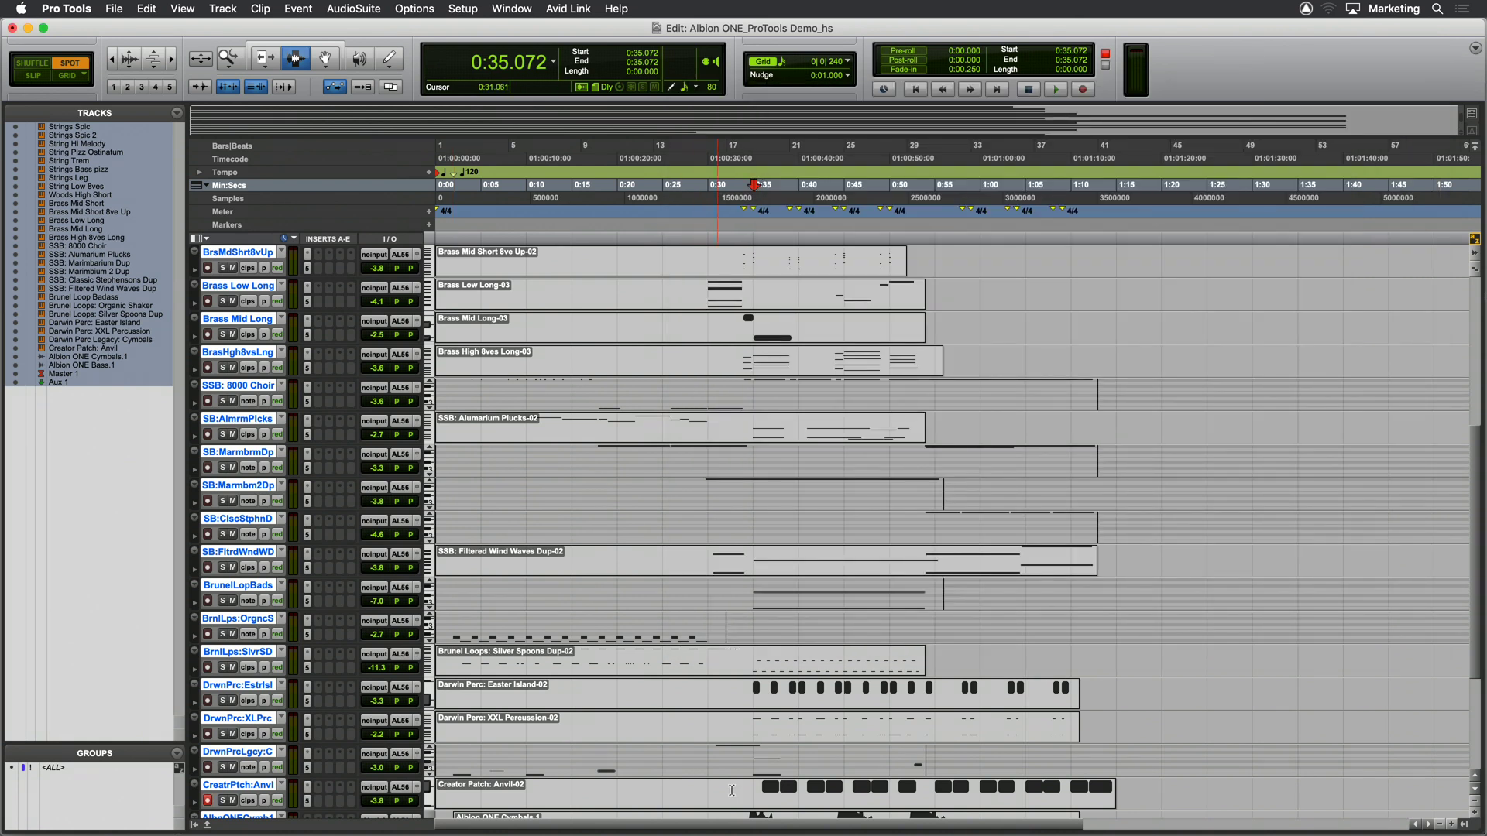
pyautogui.click(225, 800)
pyautogui.press('space')
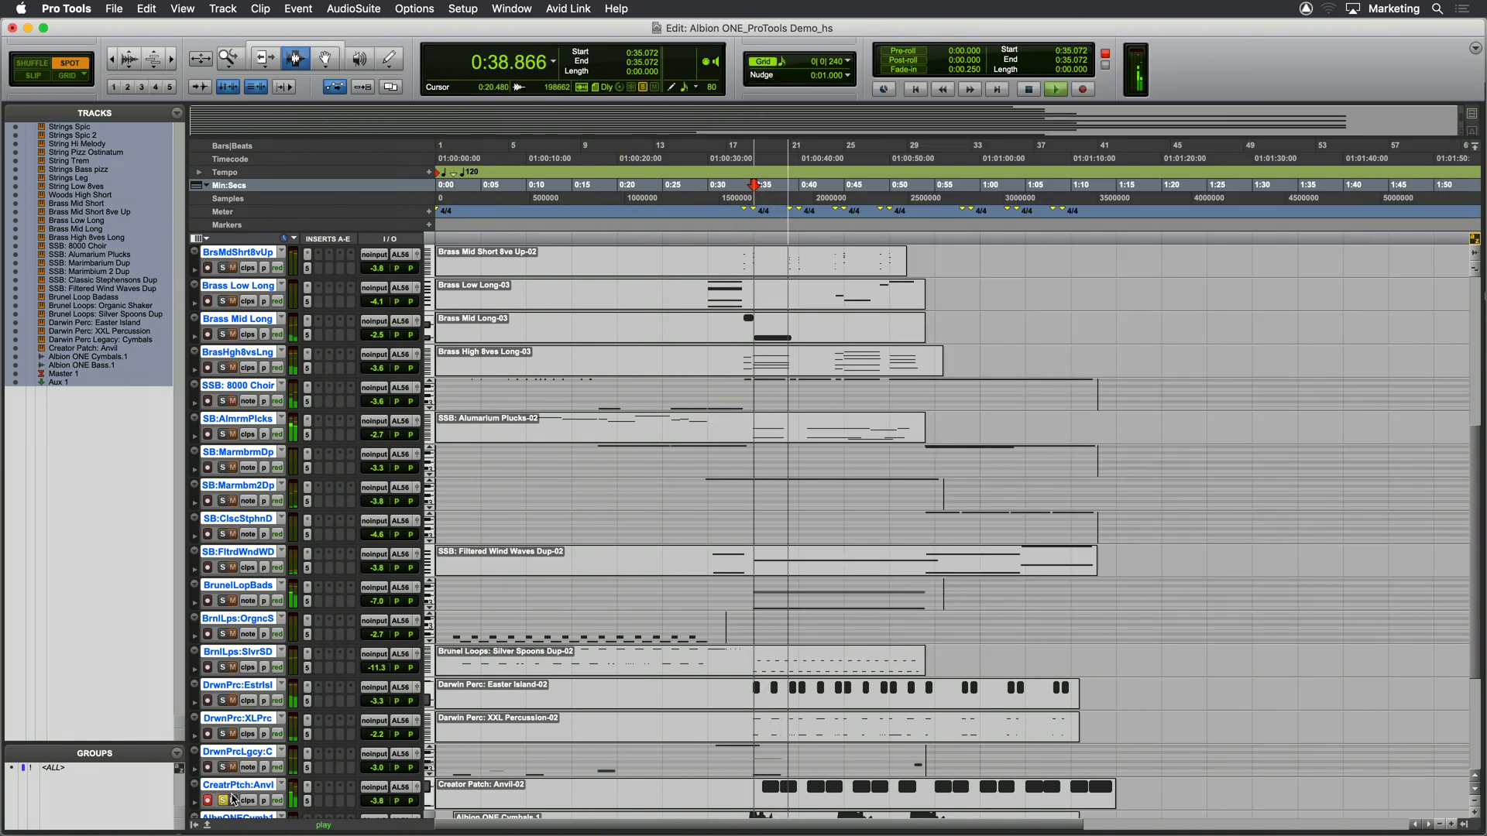
# Unsolo the Anvil track and play the full mix from 0:34.986, then stop.
pyautogui.click(224, 799)
pyautogui.click(754, 227)
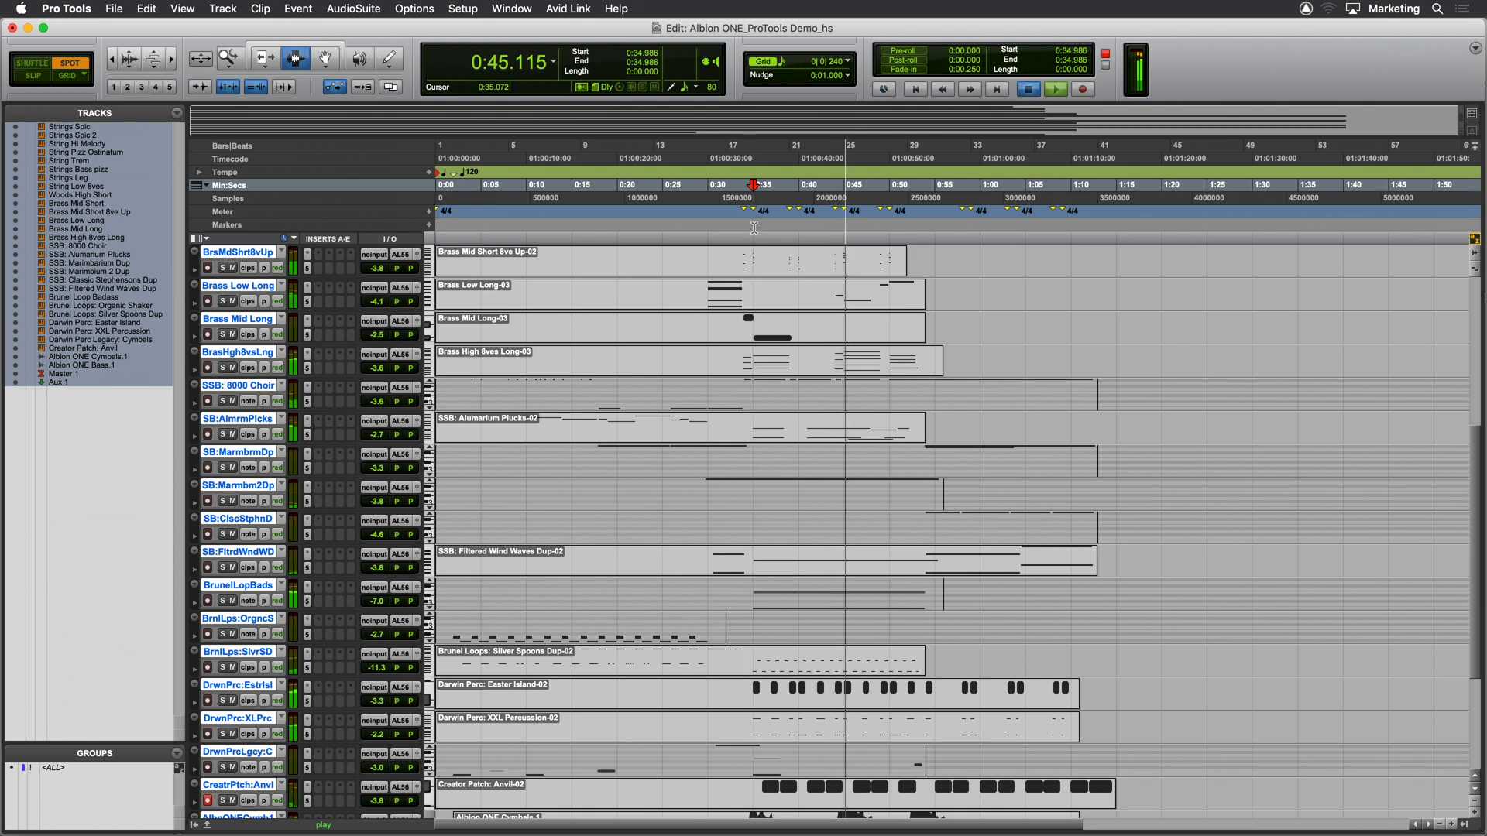
pyautogui.press('space')
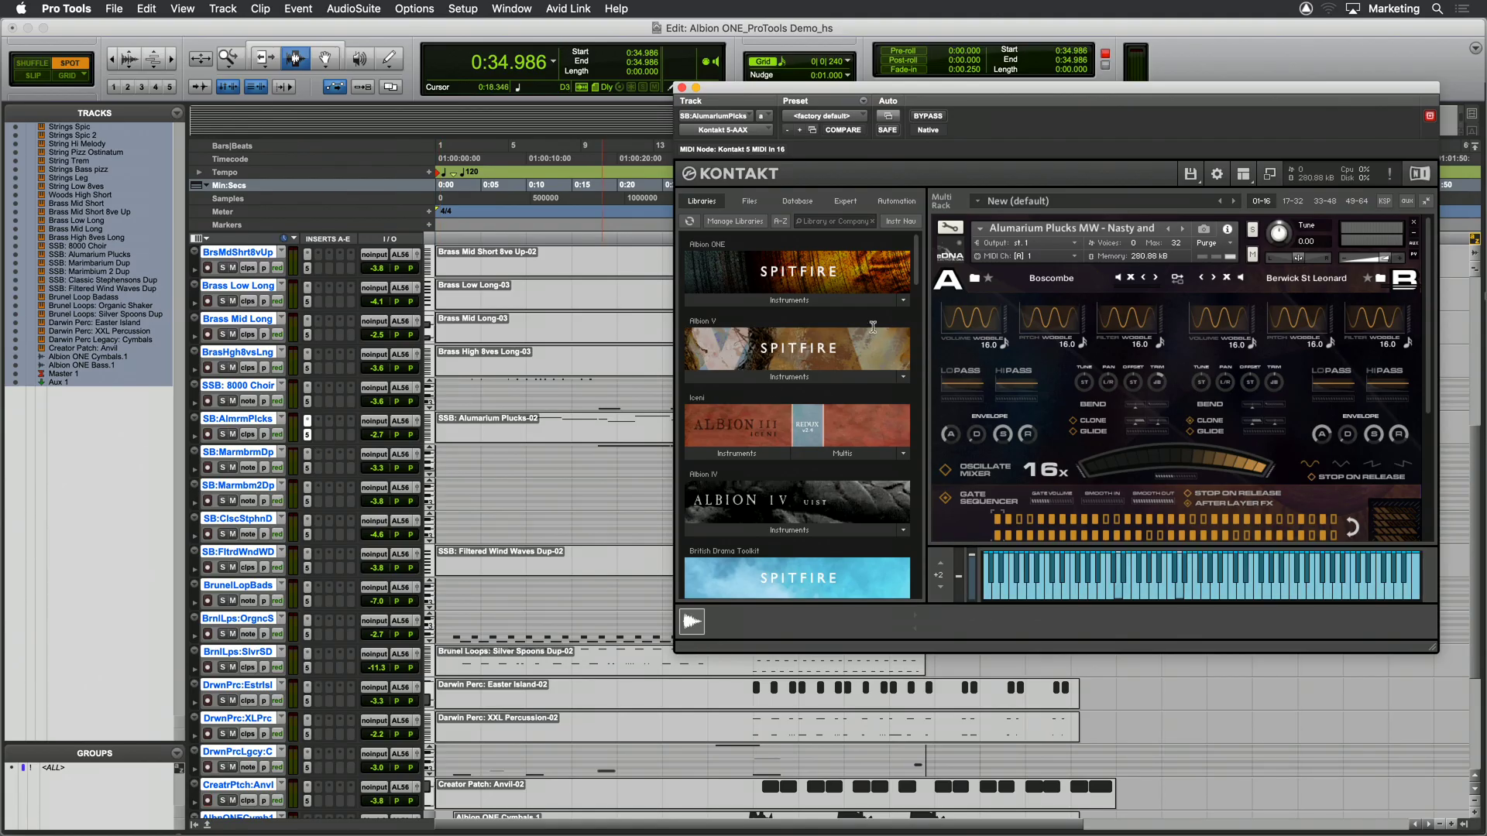
# Expand the Albion ONE instrument folders in Kontakt's library.
pyautogui.click(836, 301)
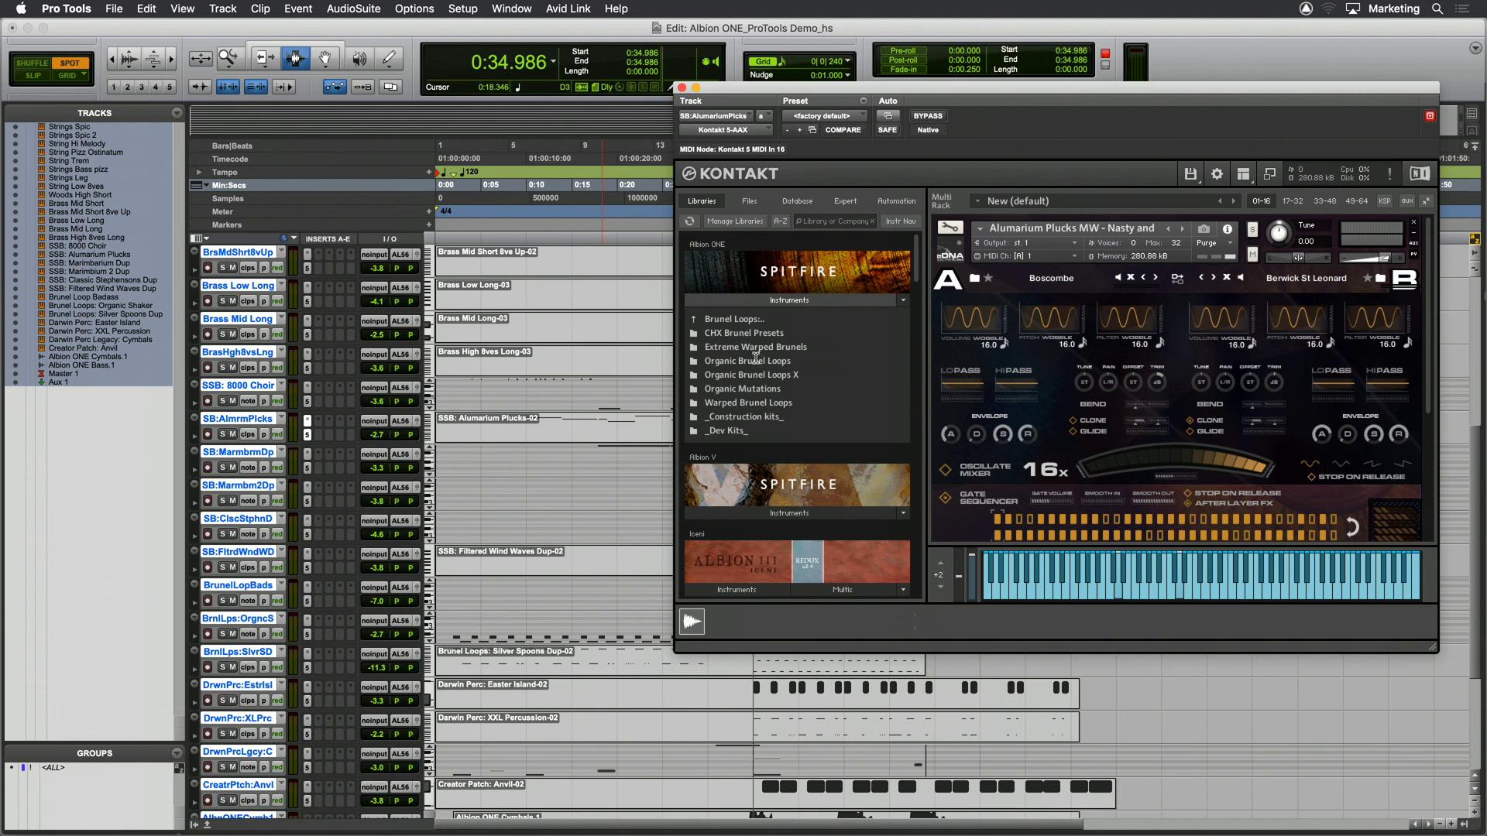